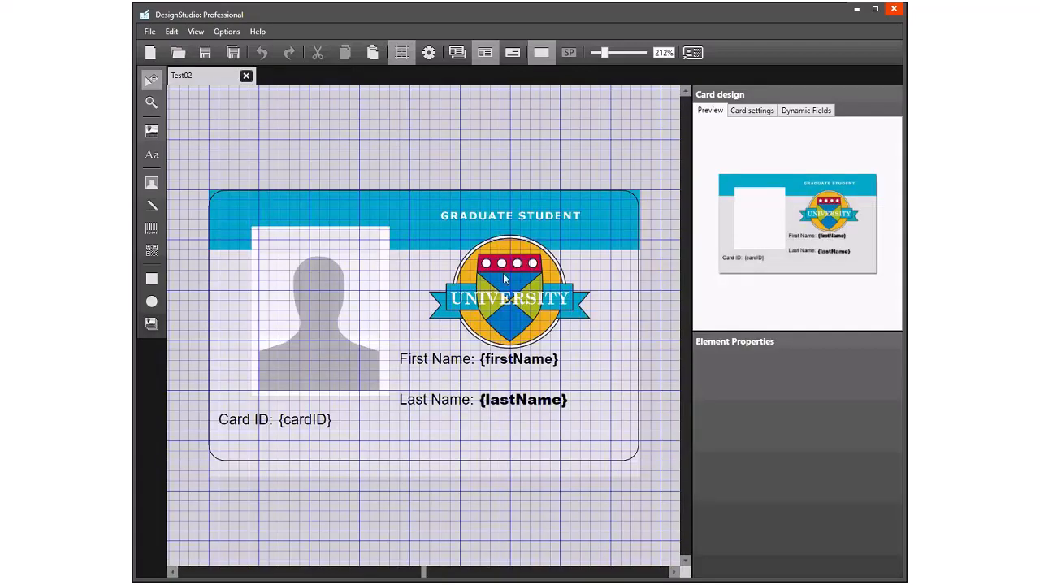
- Select the text labels, dynamic fields, photo and background in turn to examine their locked properties
click(429, 364)
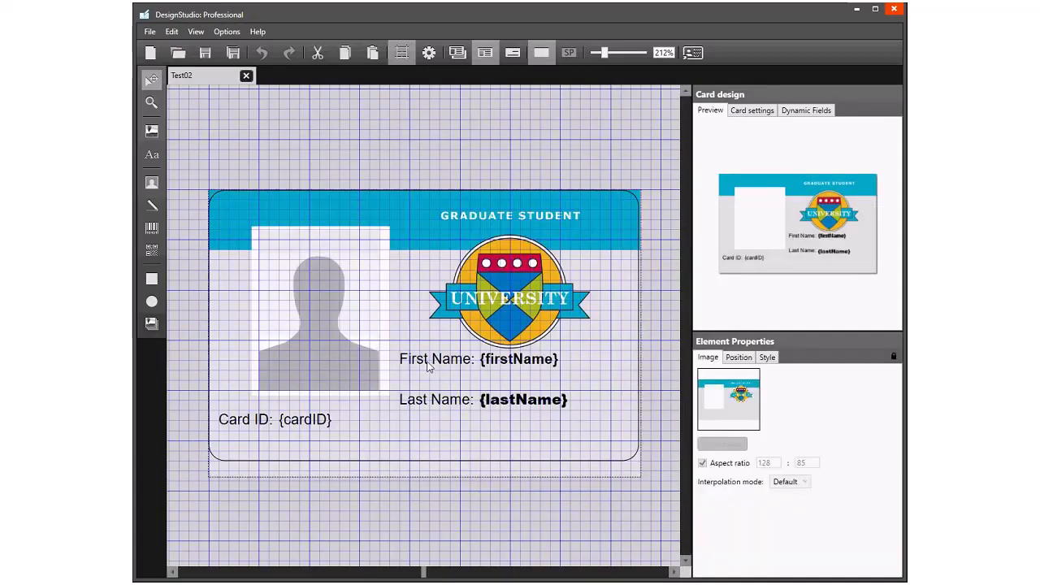
click(431, 409)
click(255, 429)
click(216, 219)
click(527, 405)
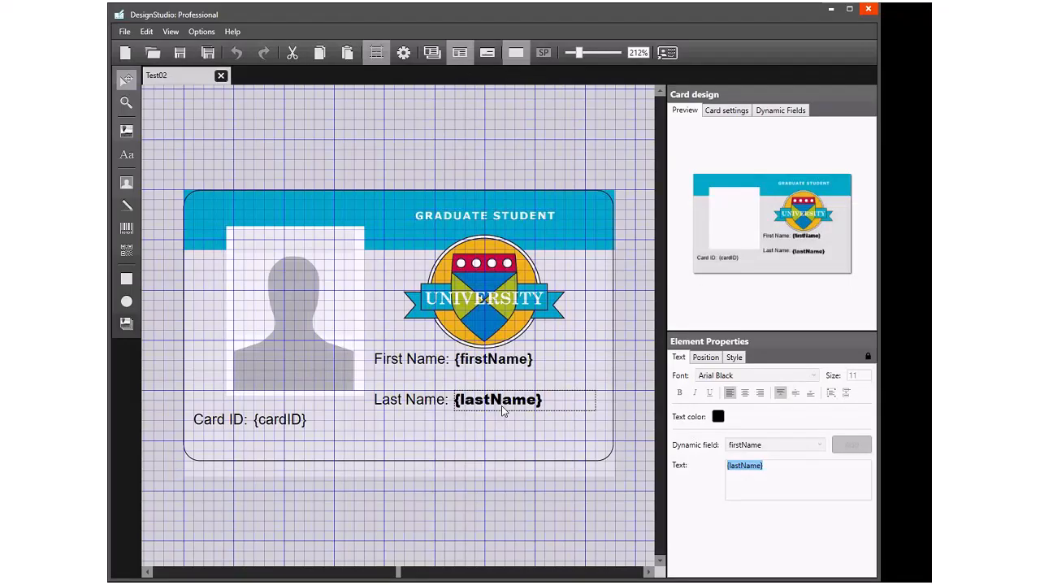
click(304, 363)
- Replace the unlocked background image with 1024x648-Drivers_License_2_Background.bmp and shrink it slightly towards the card outline
click(569, 273)
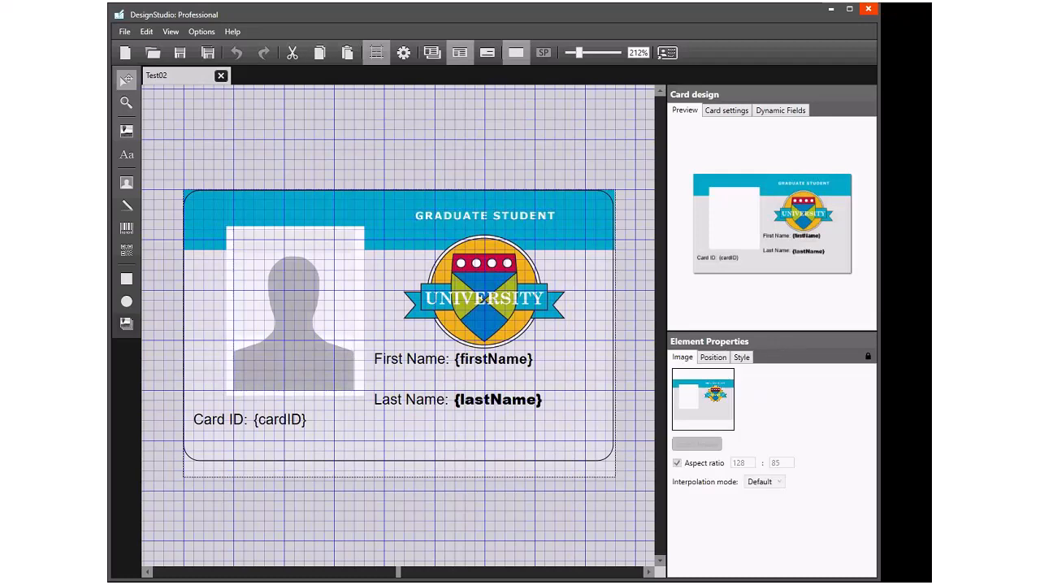
click(697, 443)
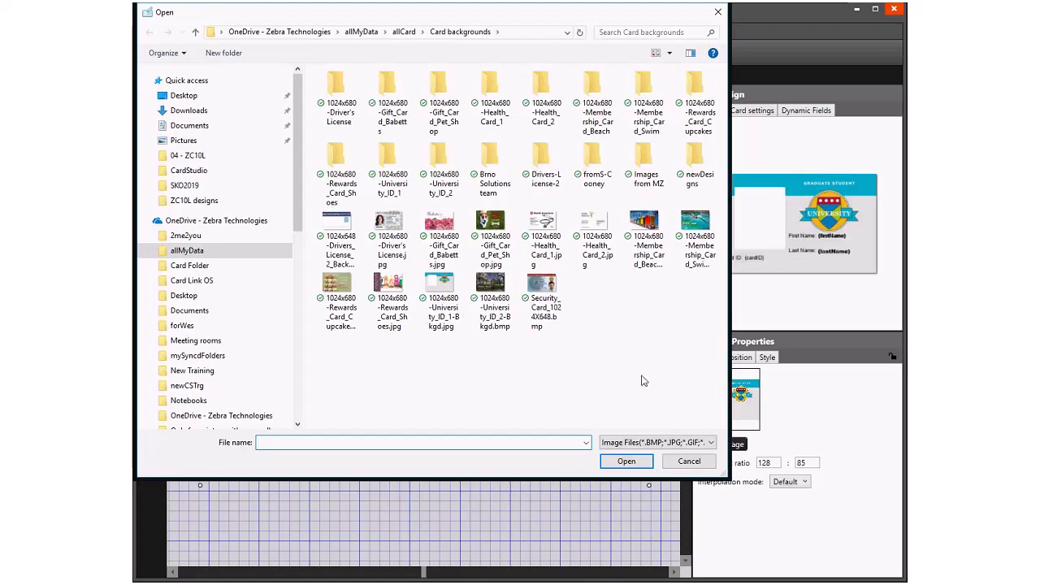
click(340, 230)
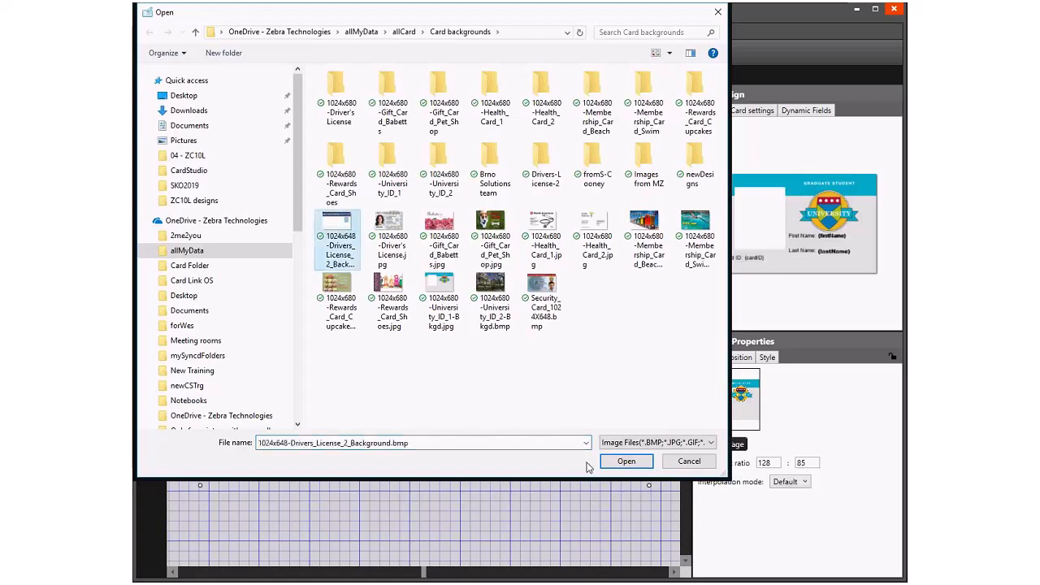
click(625, 461)
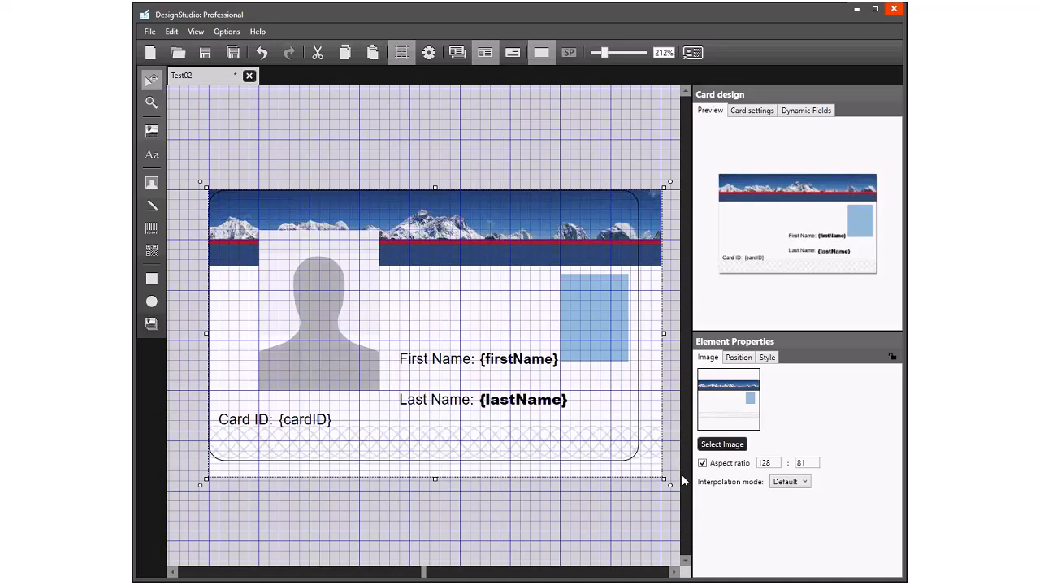
mouse_move(664, 484)
mouse_down()
mouse_move(645, 466)
mouse_move(655, 473)
mouse_move(641, 509)
mouse_move(661, 480)
mouse_move(653, 471)
mouse_up()
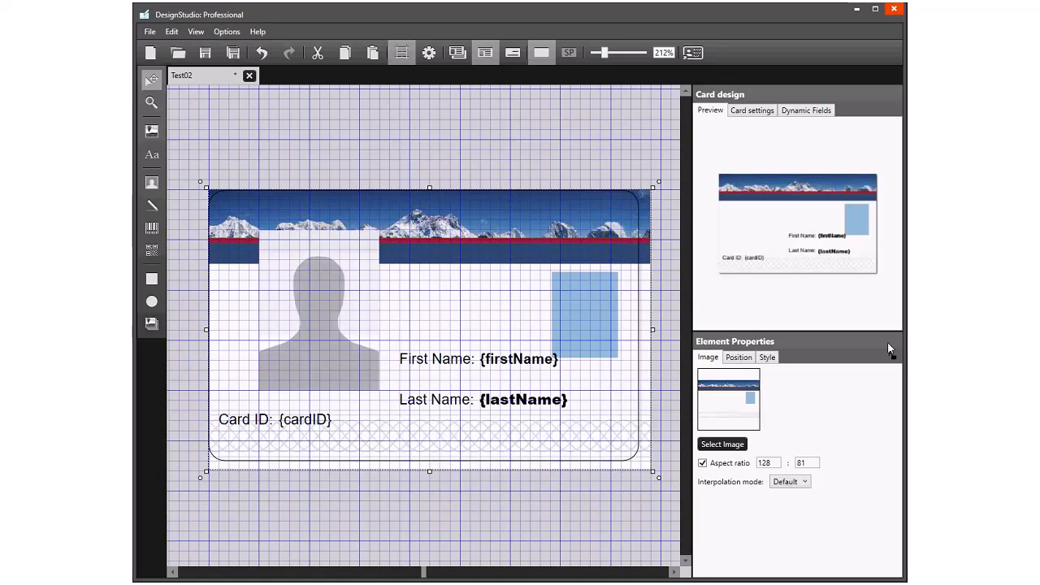
- Unlock the passport photo, move and shrink it to fit the blue box with the grid hidden, and lock it again
click(342, 309)
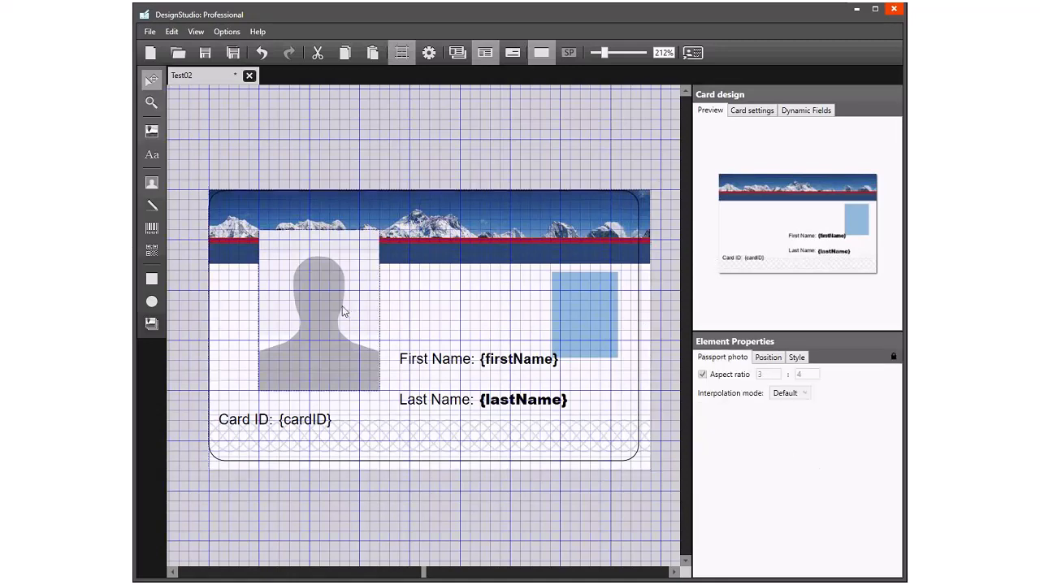
click(342, 309)
drag(354, 325, 596, 360)
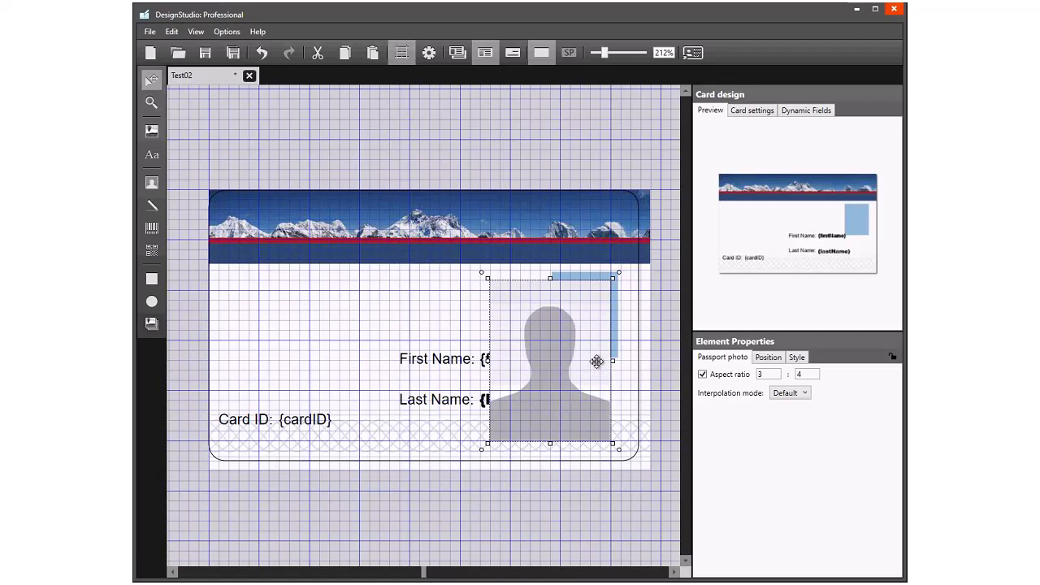
drag(488, 443, 552, 364)
drag(578, 326, 586, 322)
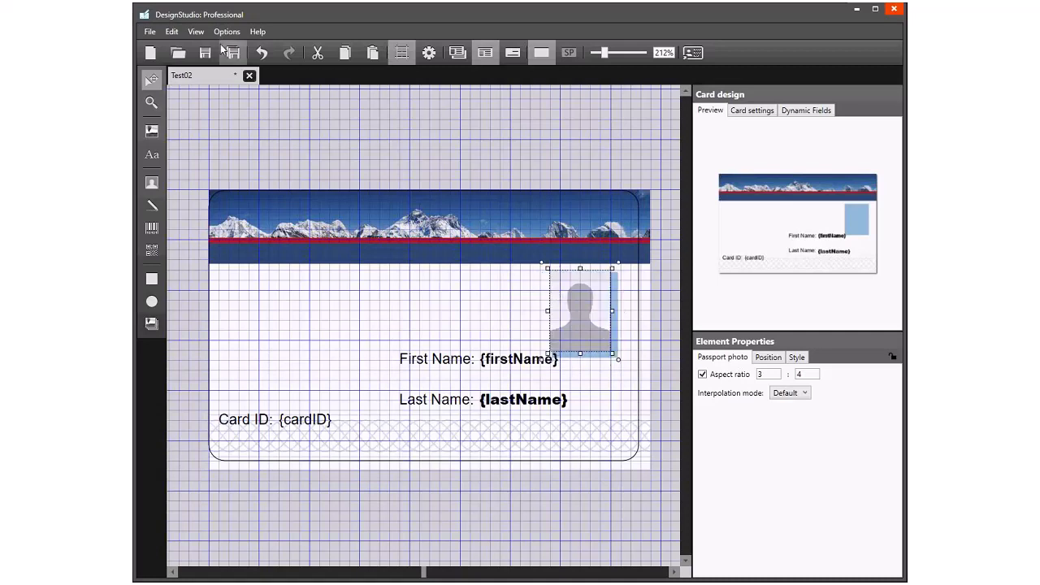
click(401, 52)
drag(586, 329, 596, 337)
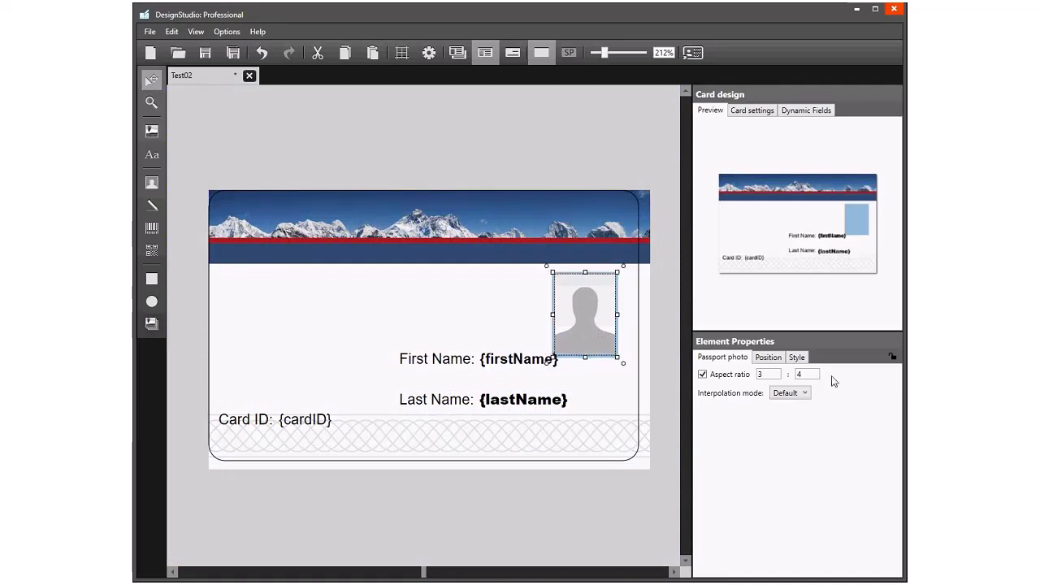
click(891, 358)
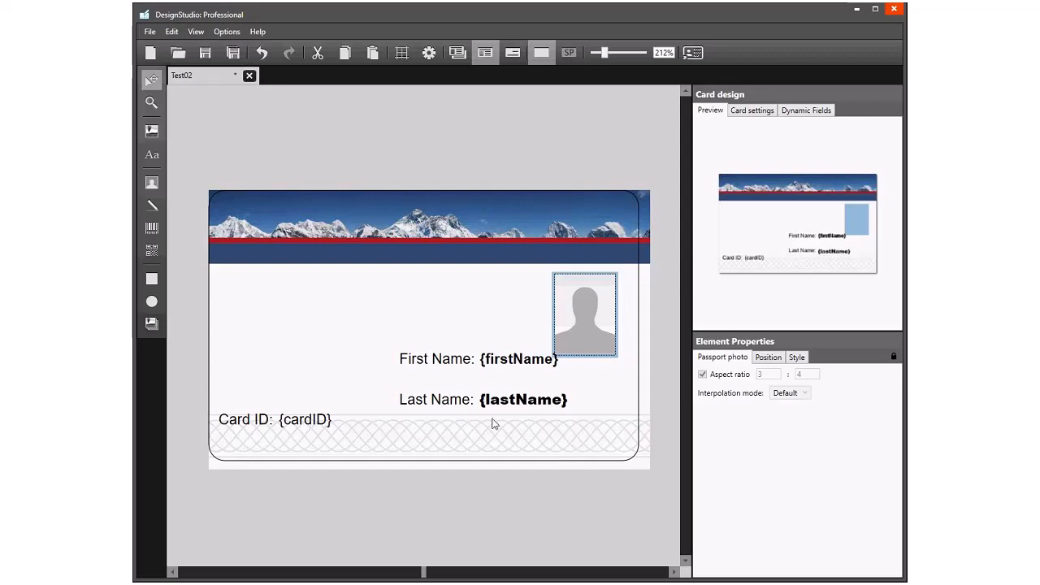
- Unlock the "First Name:" and "Last Name:" labels and stack them beneath the passport photo
click(441, 363)
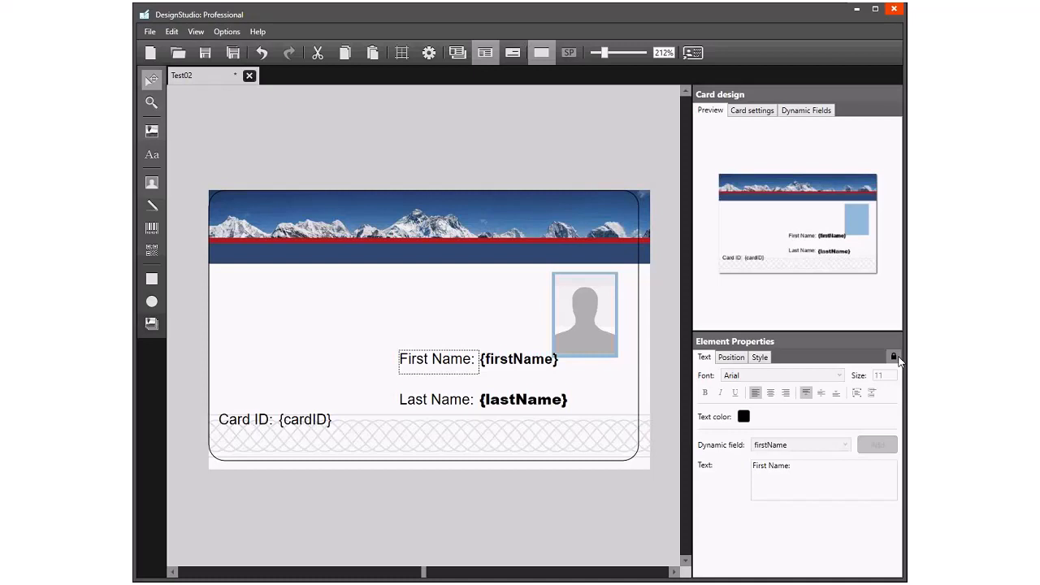
click(894, 356)
drag(460, 367, 599, 382)
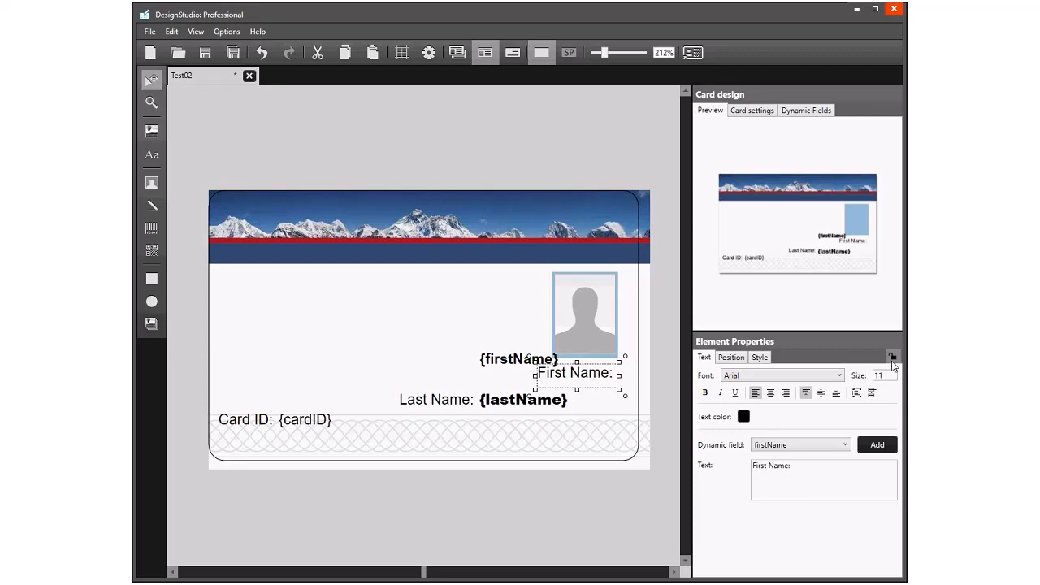
click(448, 403)
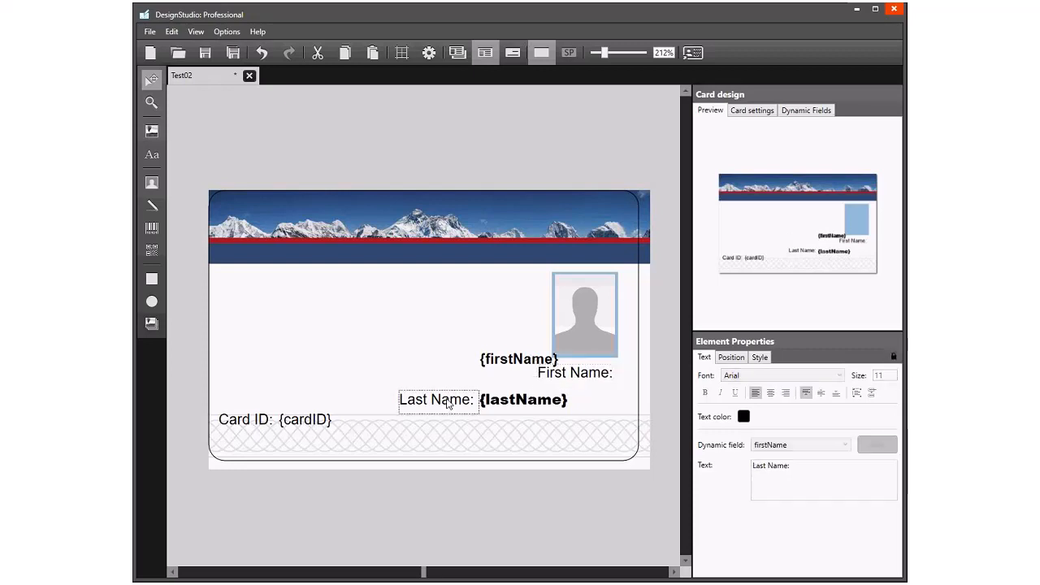
click(893, 358)
drag(455, 408, 601, 410)
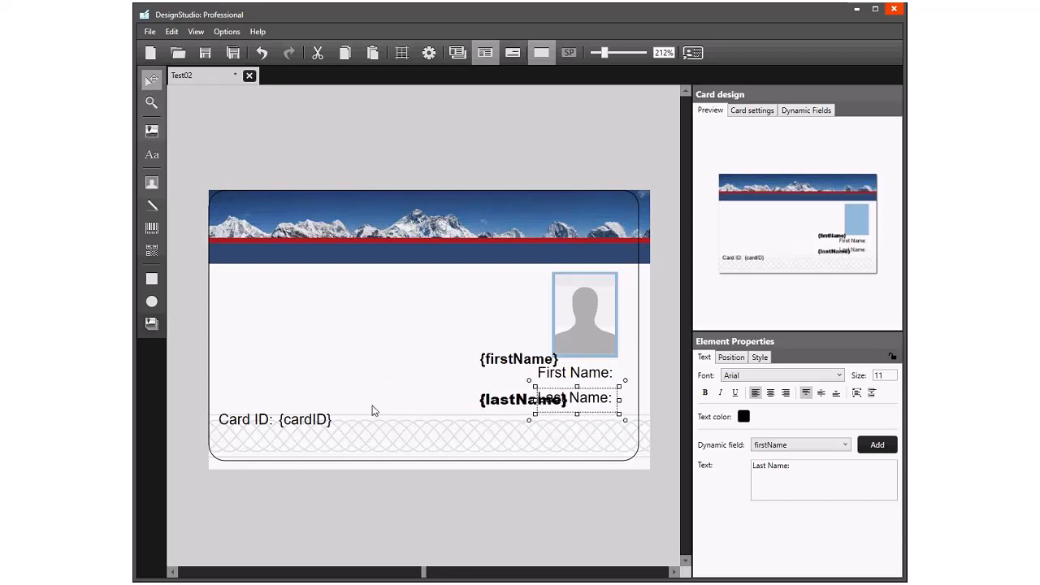
- Unlock the "Card ID:" label, move it below the "Last Name:" label and change its text to "Card ID"
click(248, 424)
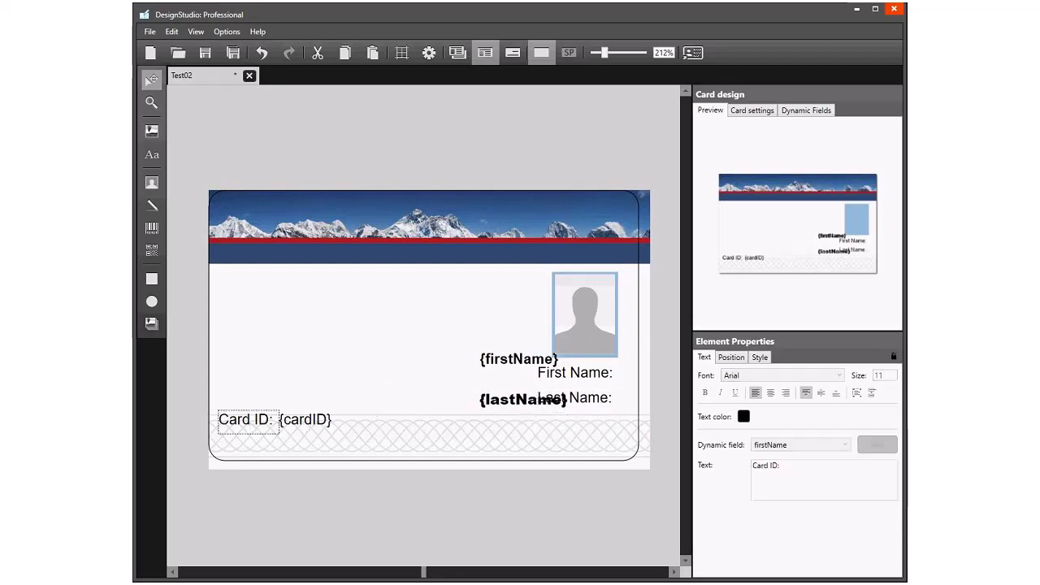
click(892, 356)
drag(259, 426, 595, 440)
click(794, 467)
key(BackSpace)
key(Tab)
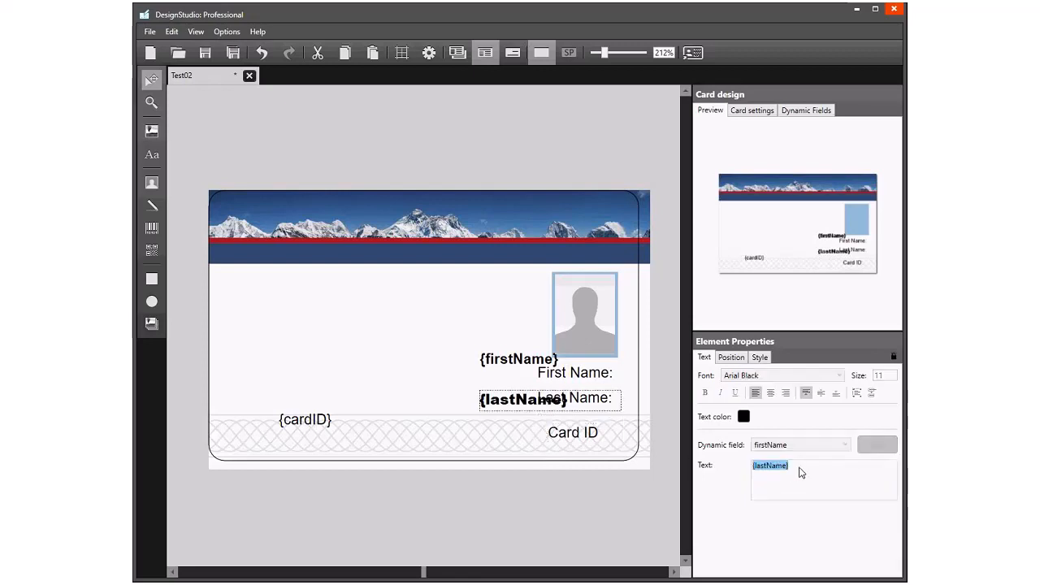
- Change the name labels' text to "First Name" and "Last Name", moving the overlapping {lastName} field clear to the left
click(597, 374)
click(800, 470)
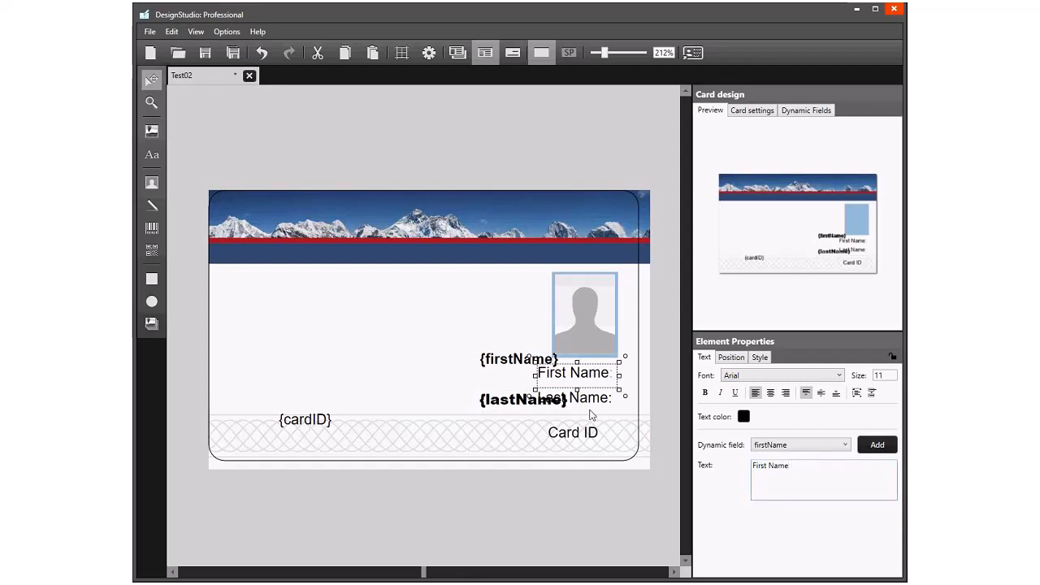
click(616, 399)
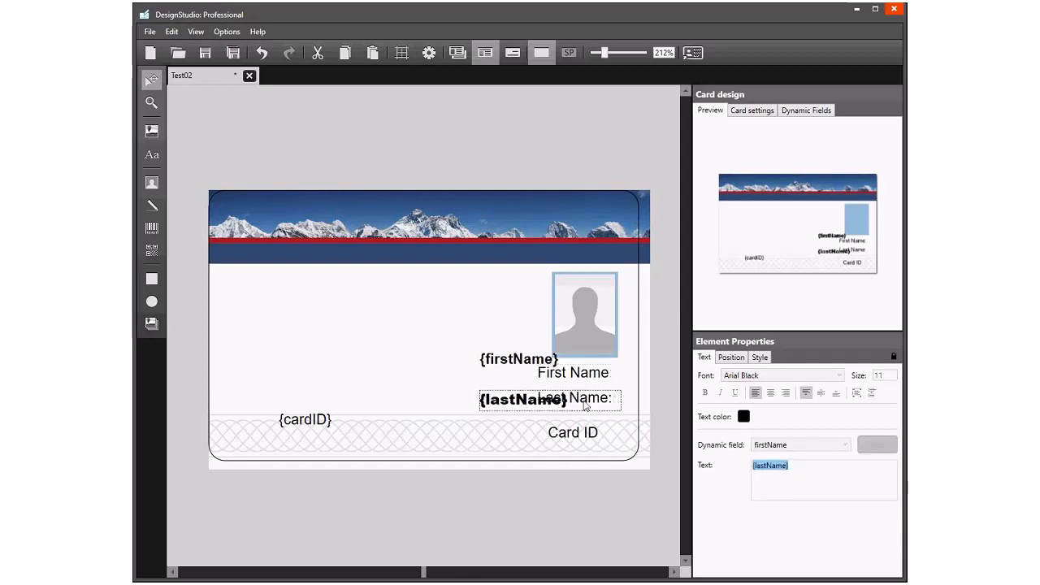
click(549, 406)
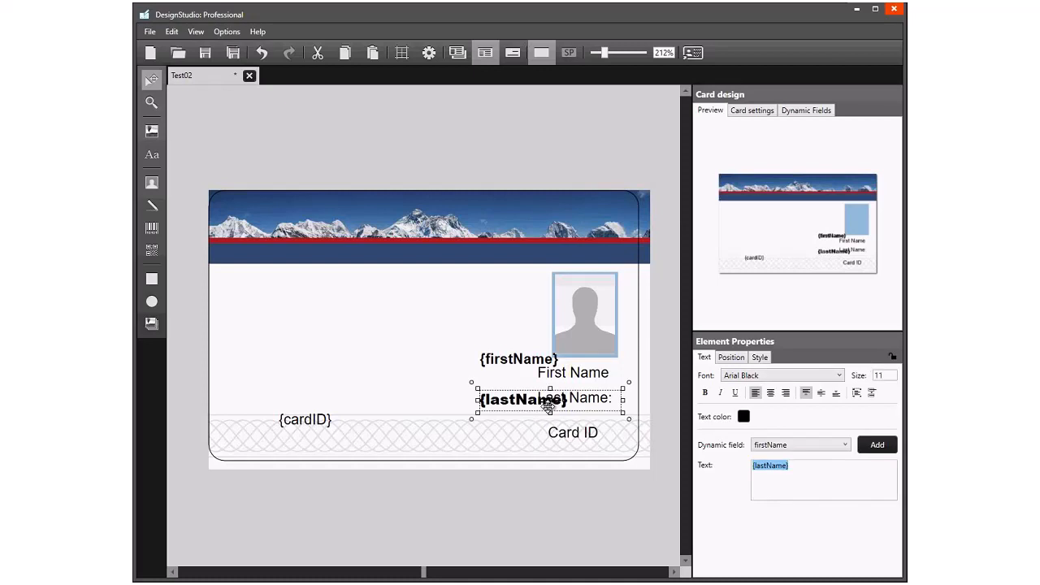
drag(549, 406, 395, 382)
click(566, 400)
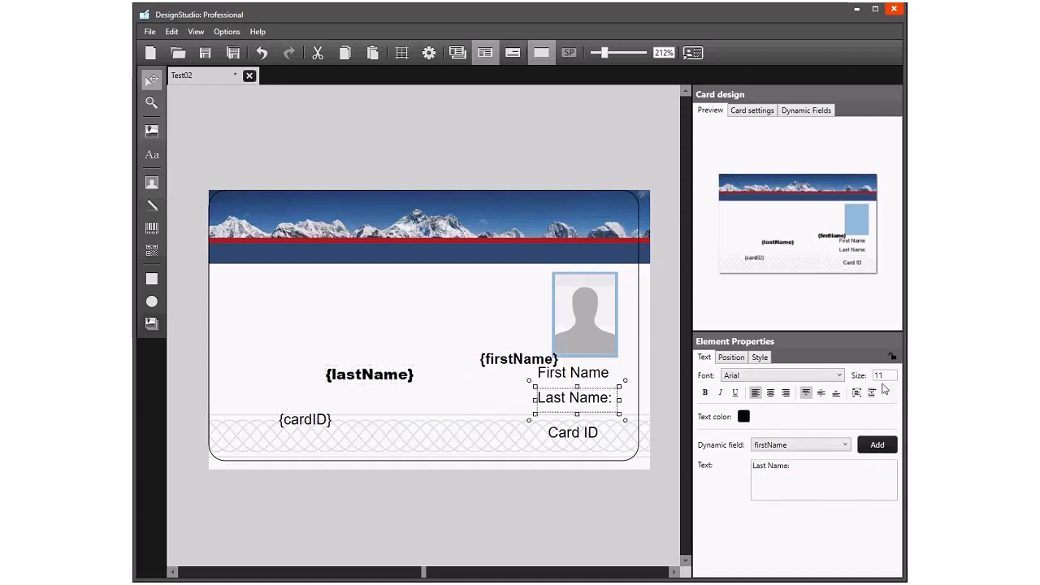
click(802, 471)
key(BackSpace)
click(610, 506)
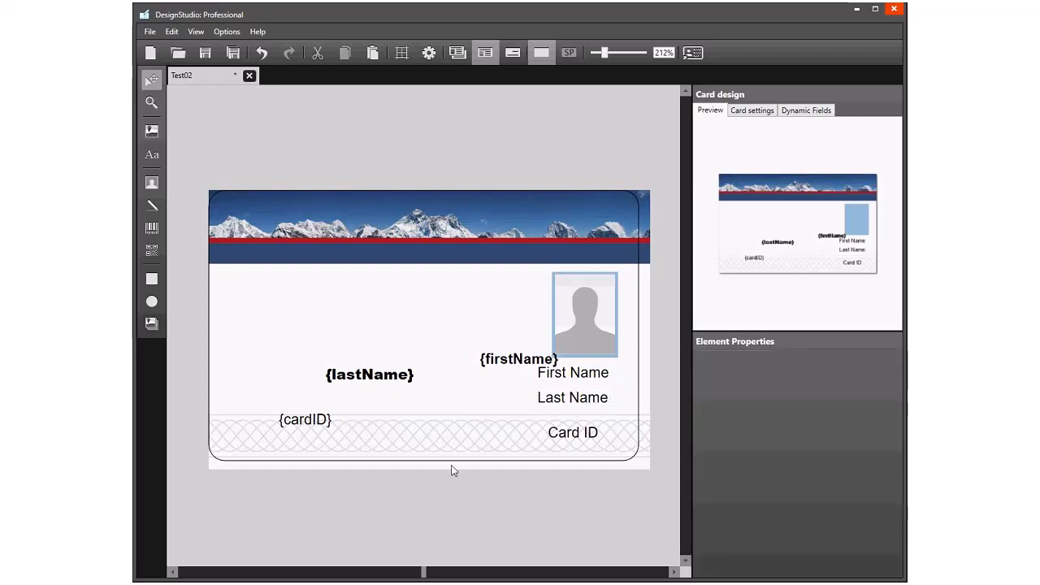
- Unlock {firstName}, place it beside the First Name label, and align {lastName} directly below it with the grid shown
click(504, 370)
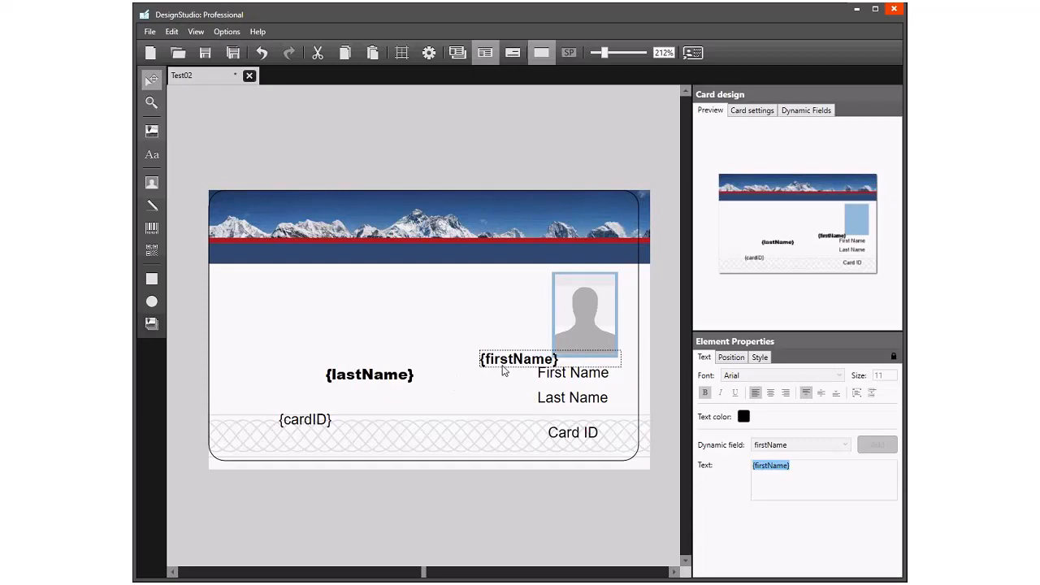
click(894, 357)
drag(513, 364, 417, 383)
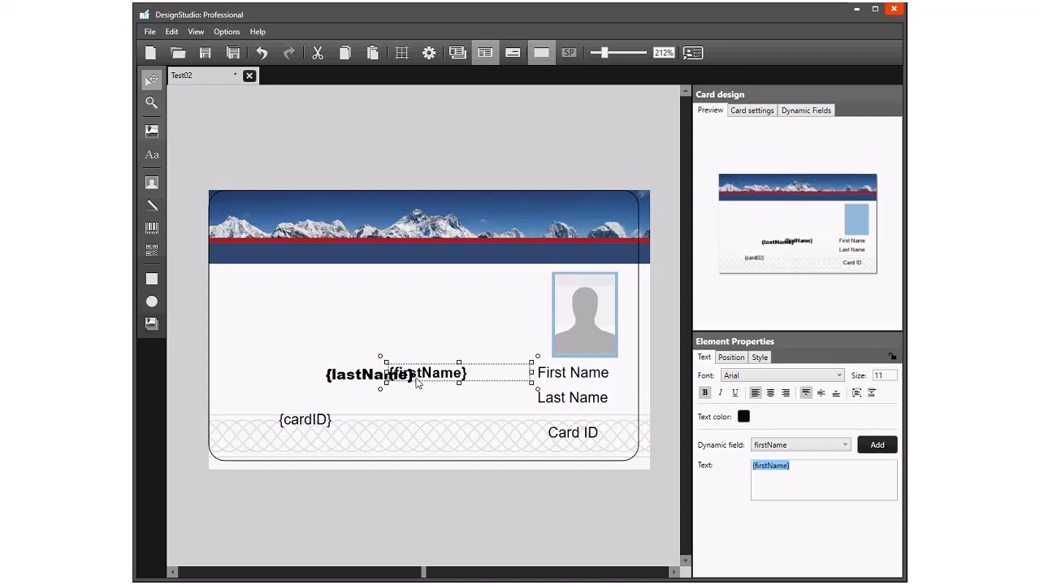
click(400, 54)
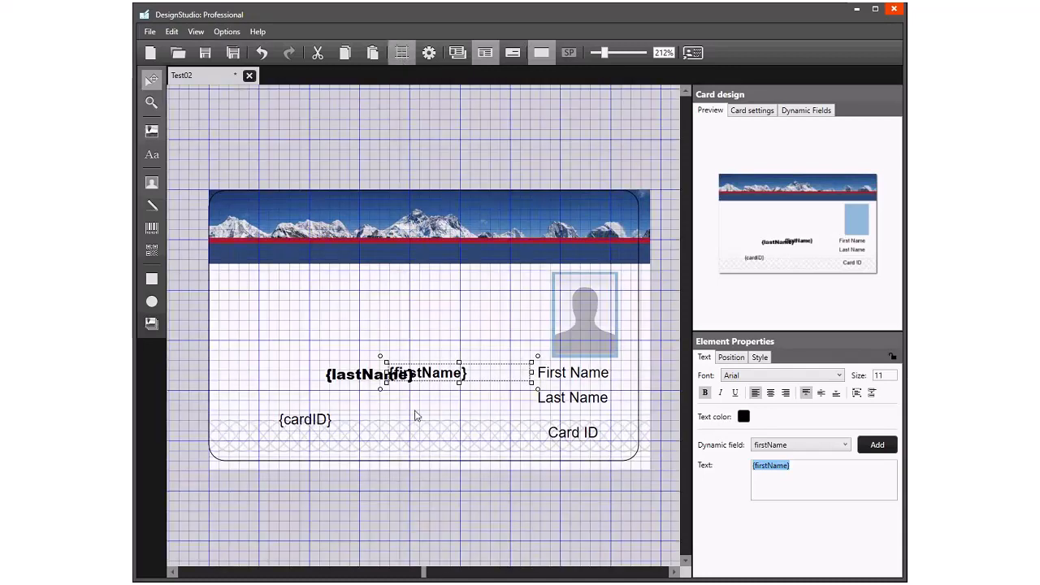
drag(358, 385, 420, 409)
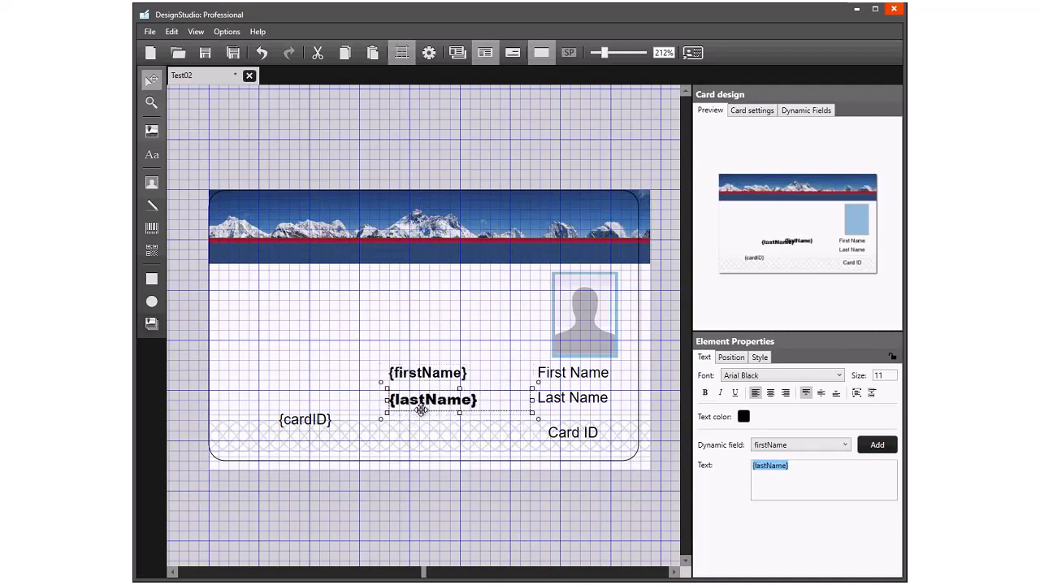
- Unlock the {cardID} field and move it below {lastName}, level with the Card ID label
click(292, 428)
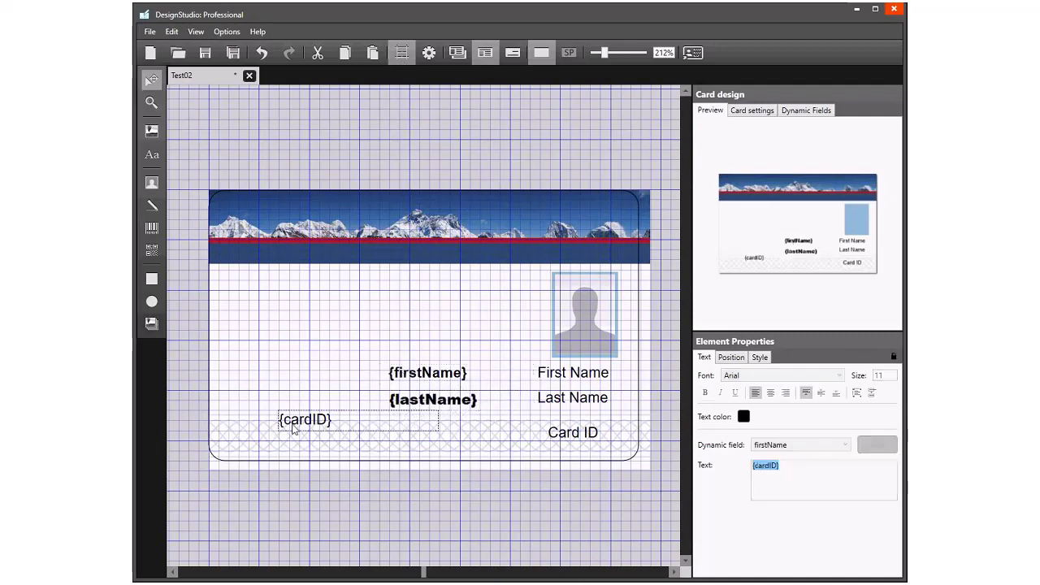
click(893, 358)
drag(321, 419, 413, 427)
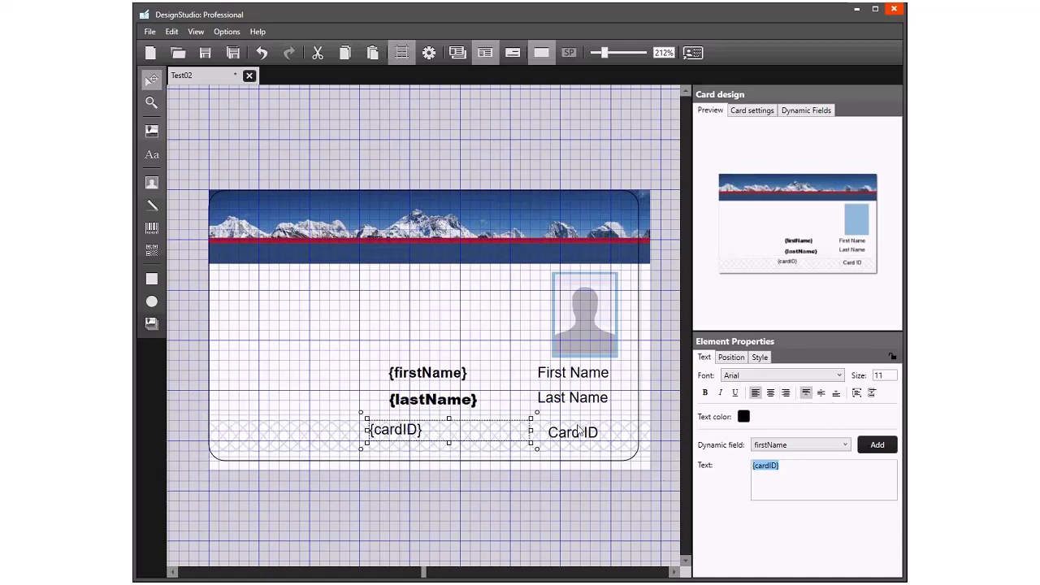
- Right-align the text of the {lastName}, {firstName} and {cardID} fields
click(448, 399)
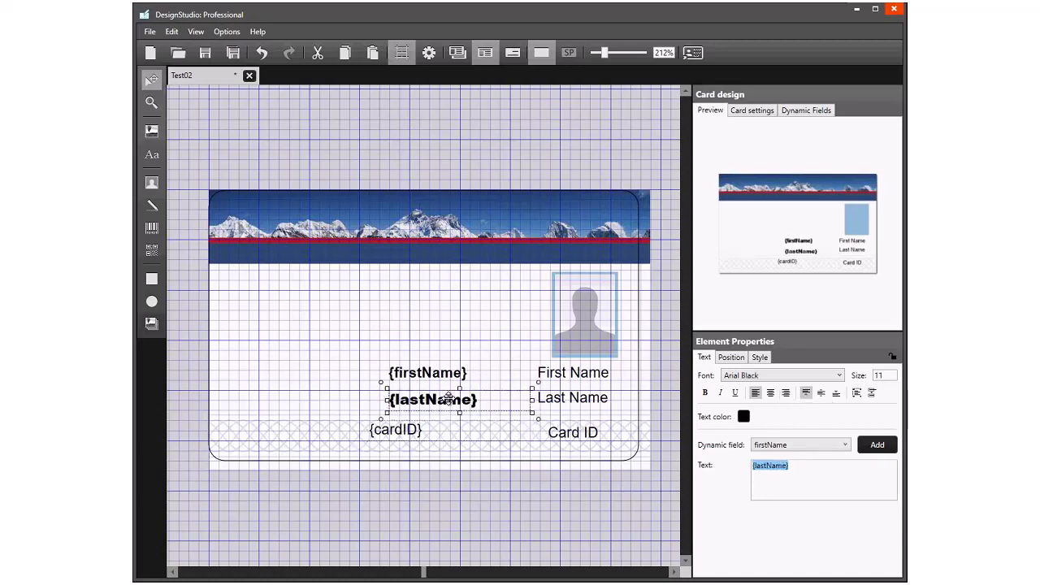
click(786, 393)
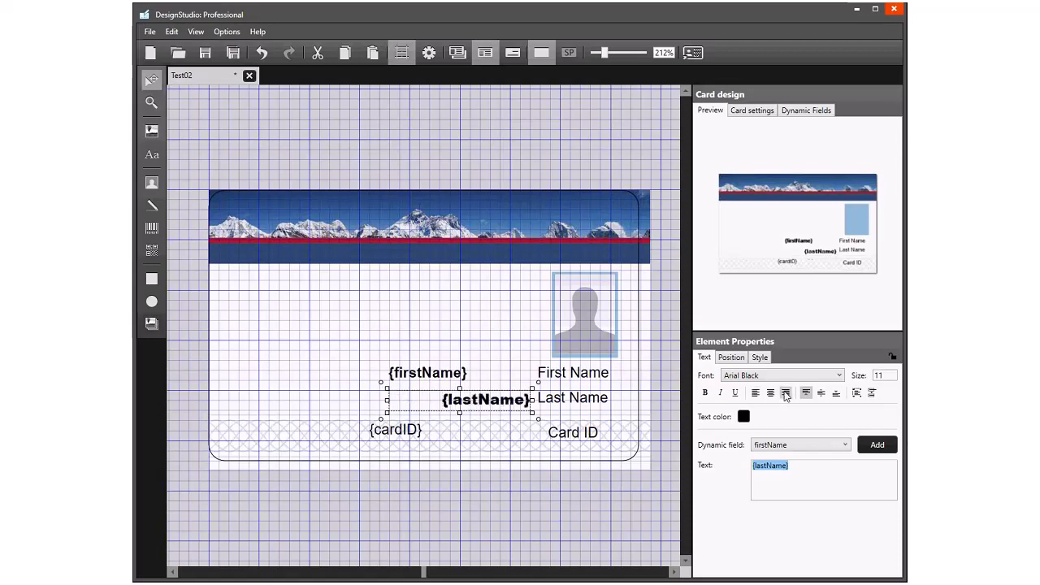
click(451, 376)
click(784, 393)
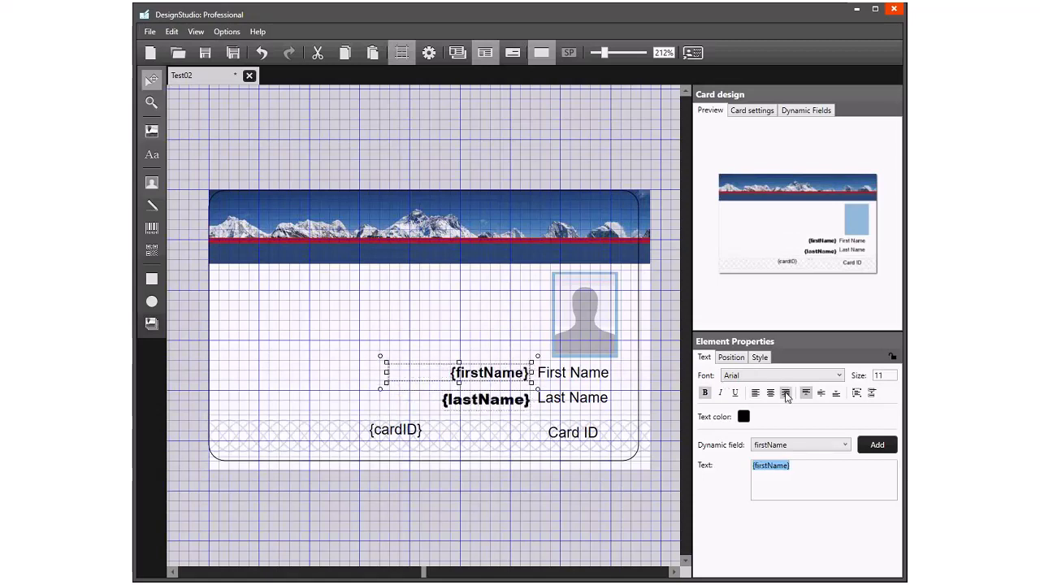
click(506, 406)
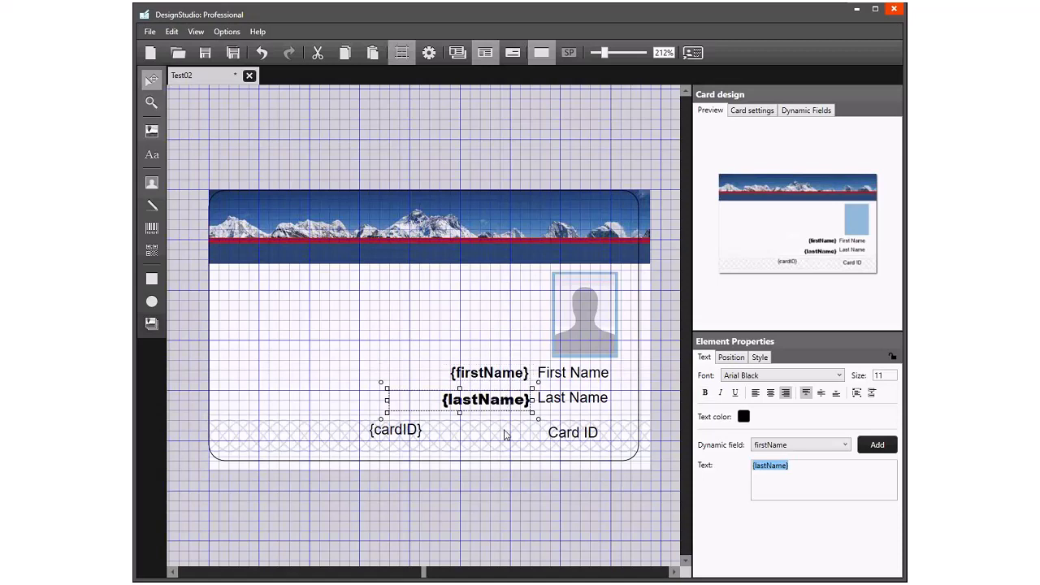
click(492, 432)
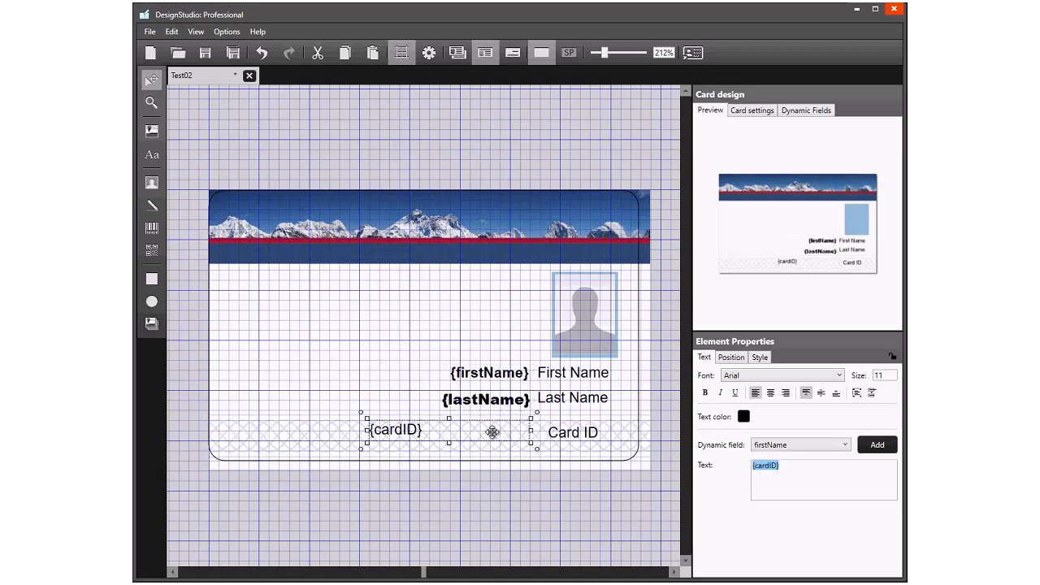
click(784, 393)
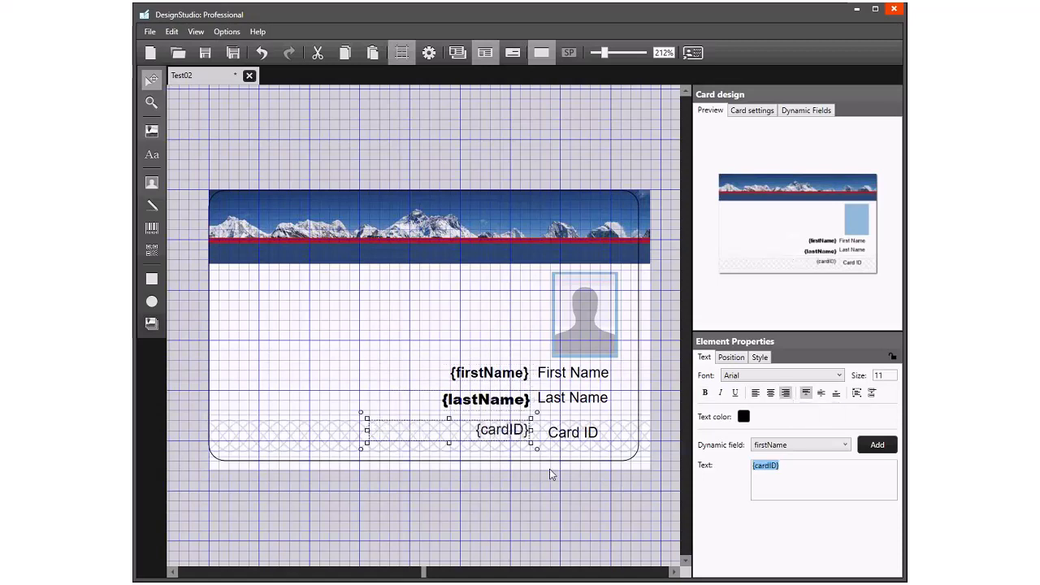
- Add a barcode in the lower-left area of the card and fill its value with the cardID dynamic field
click(577, 528)
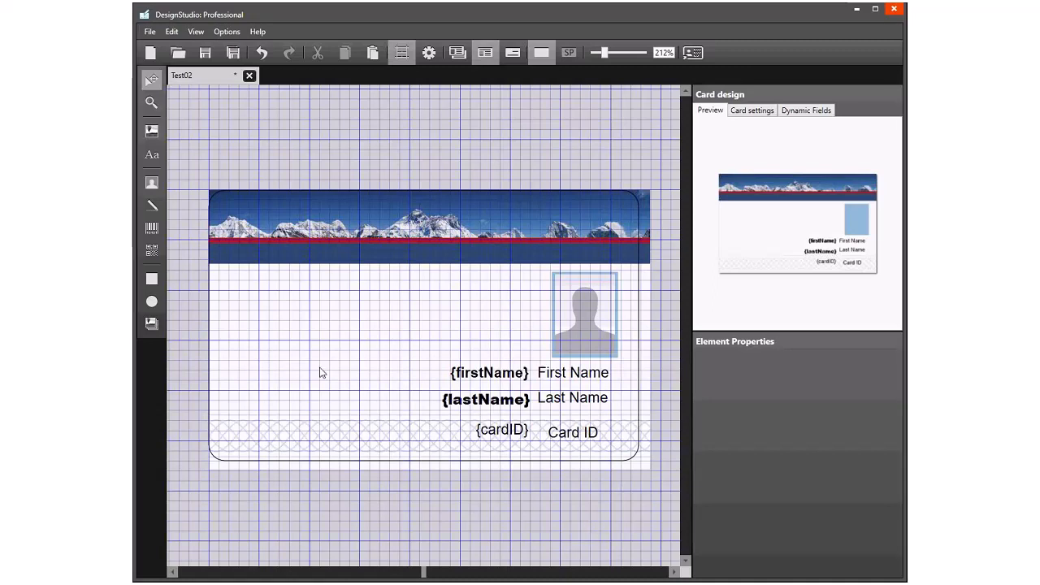
click(152, 231)
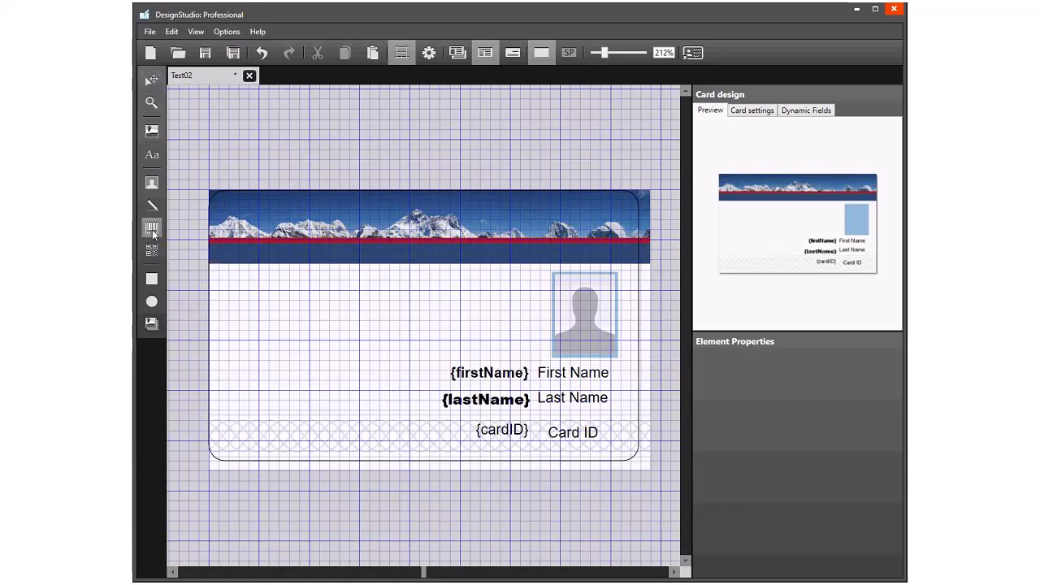
click(242, 388)
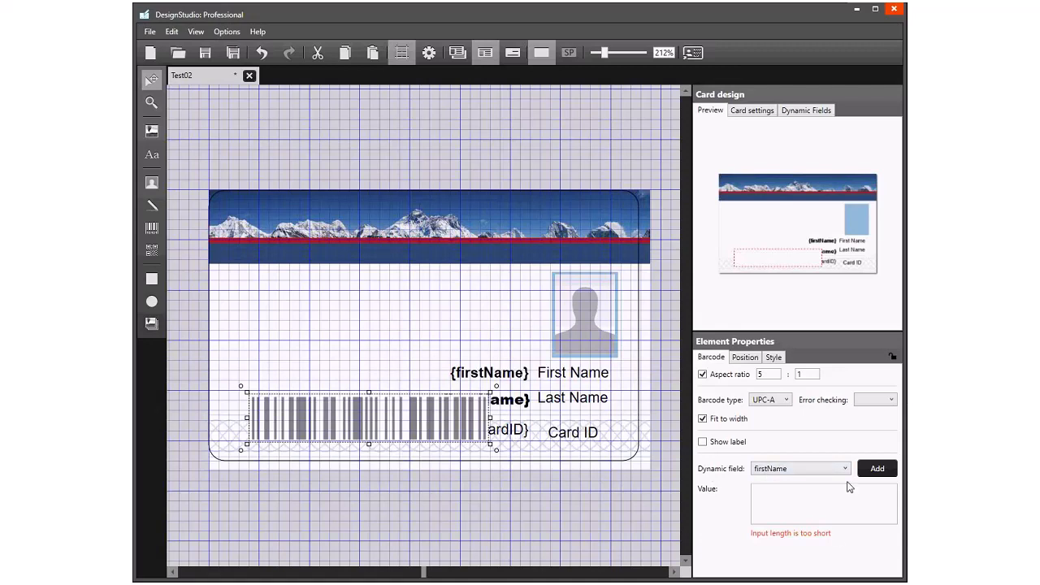
click(872, 470)
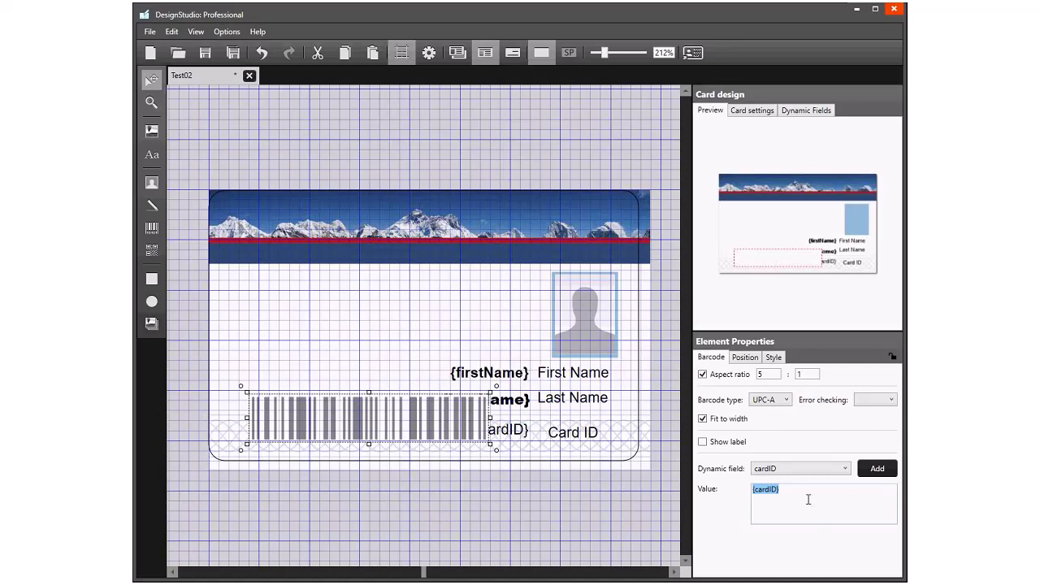
- Set the barcode type to Code 128-Auto and move the barcode toward the card's lower-left corner, clear of the text fields
drag(361, 411, 351, 418)
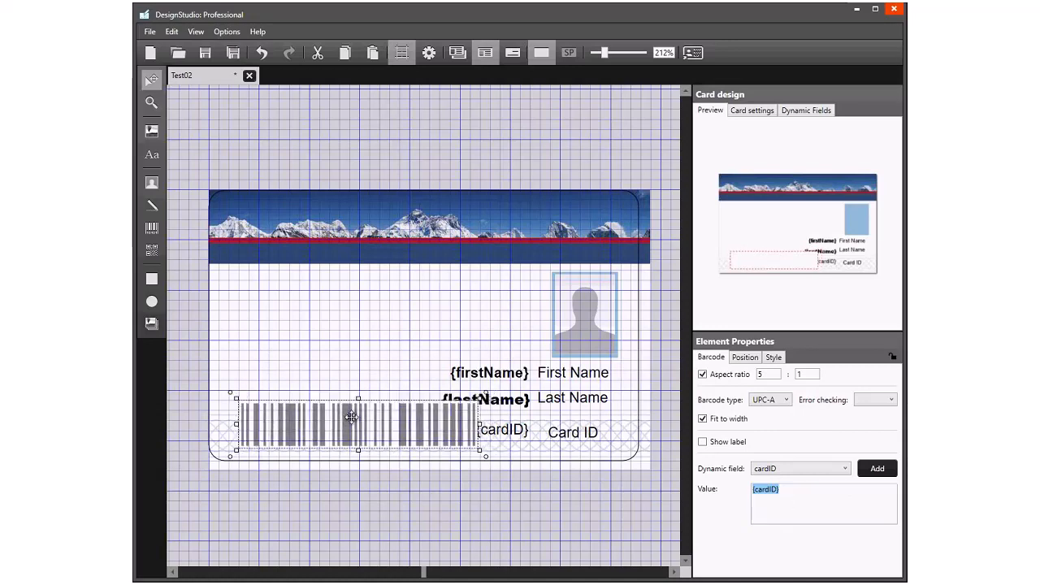
click(787, 401)
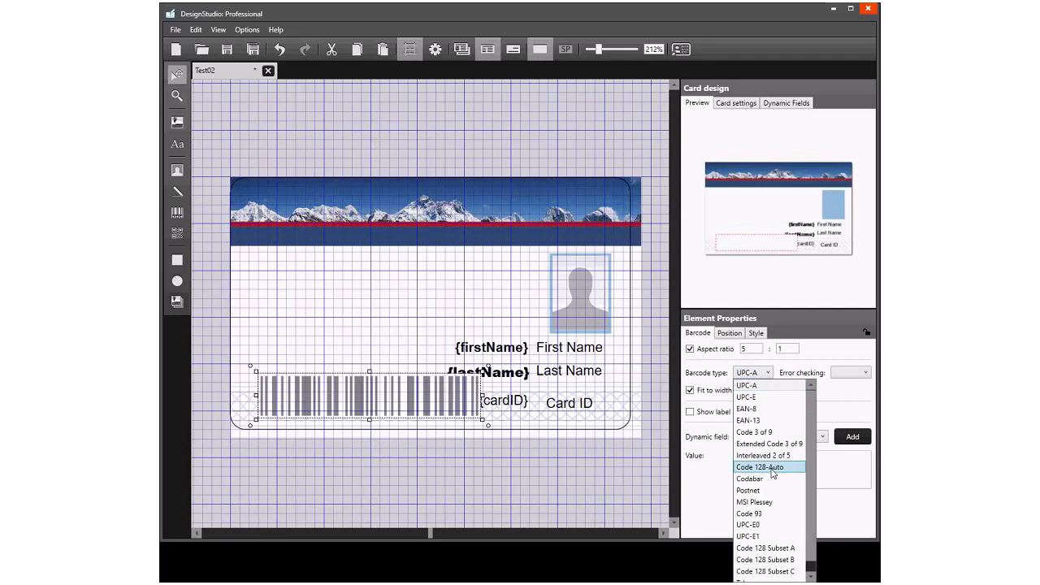
click(772, 468)
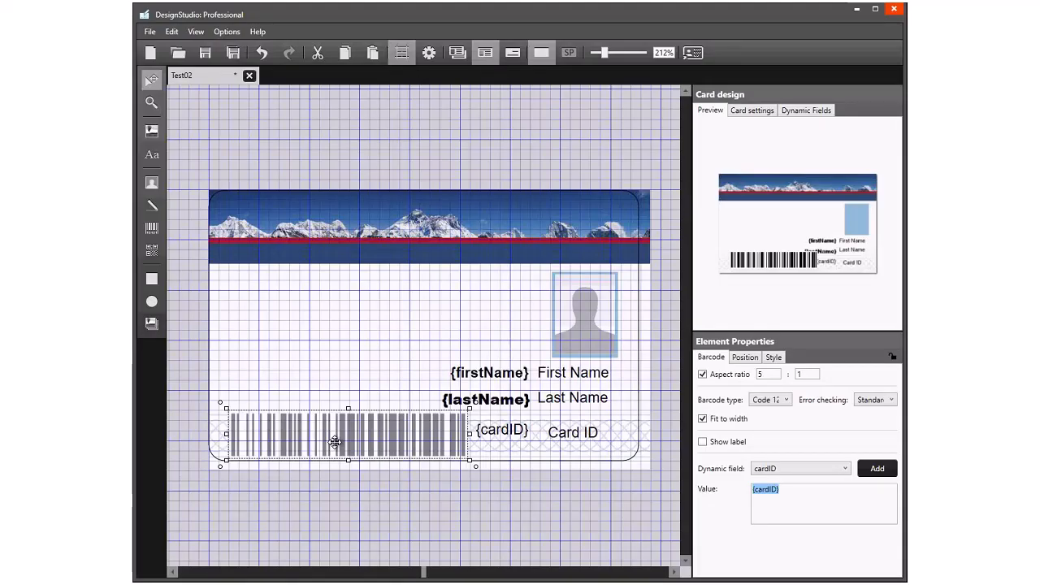
click(332, 289)
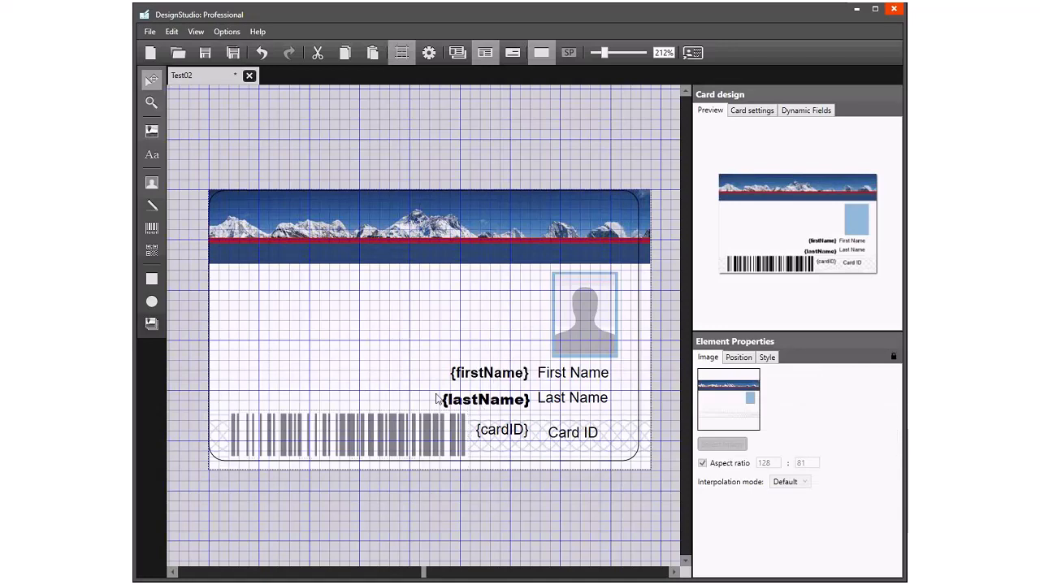
- Lock the First Name and Last Name labels in place
click(593, 373)
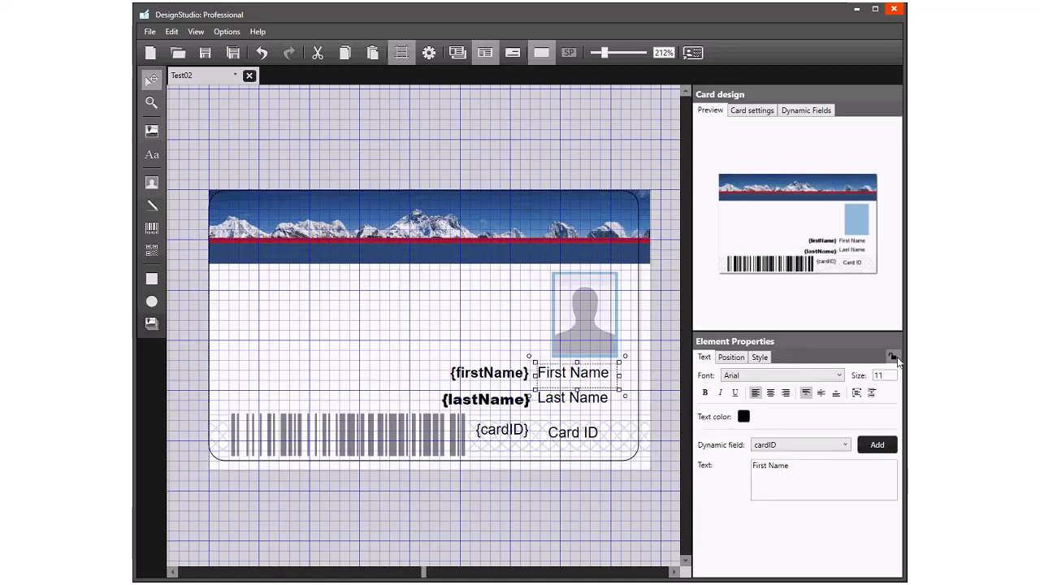
click(580, 402)
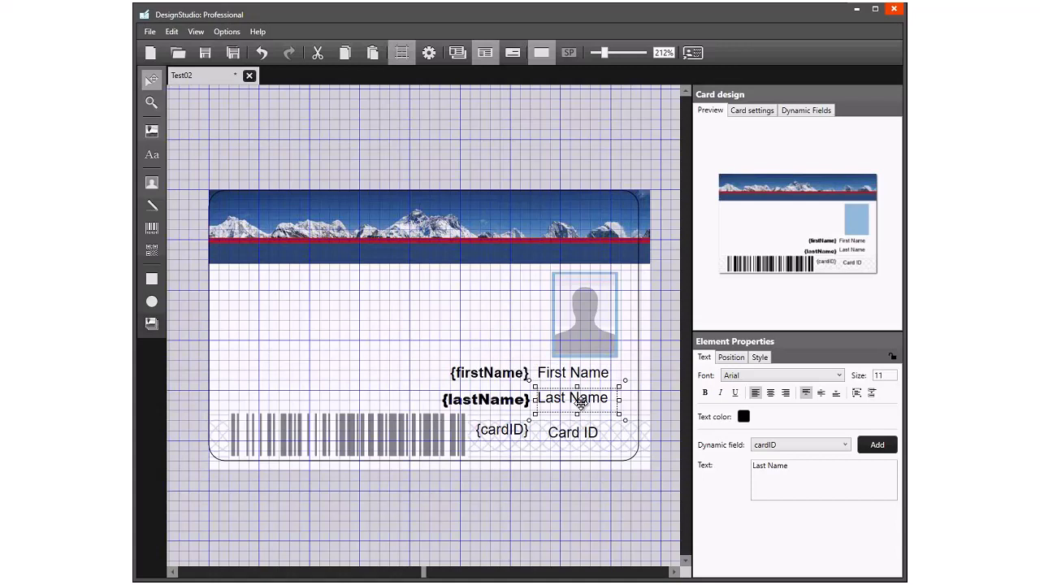
click(583, 383)
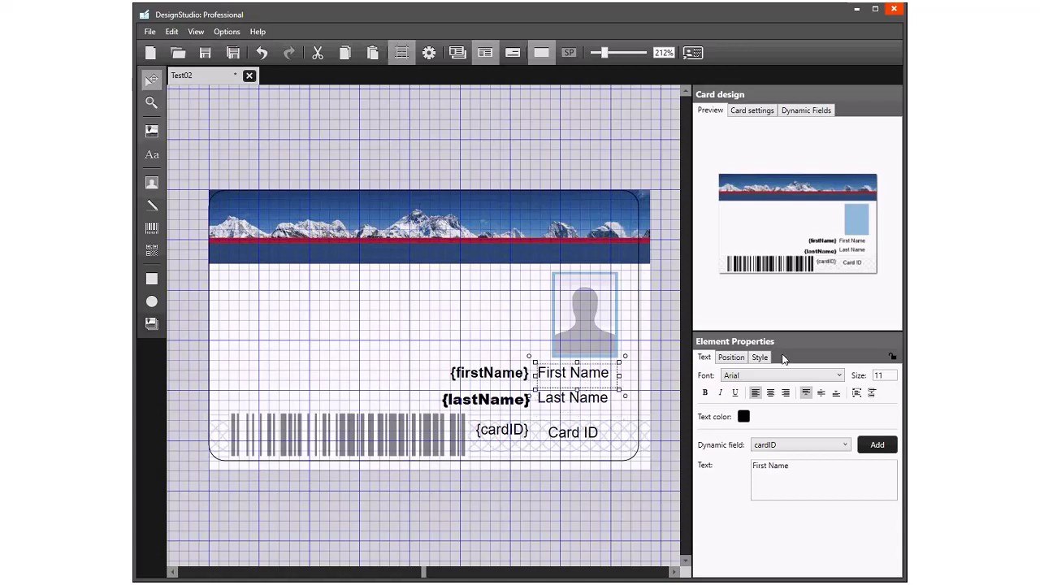
click(892, 358)
click(580, 403)
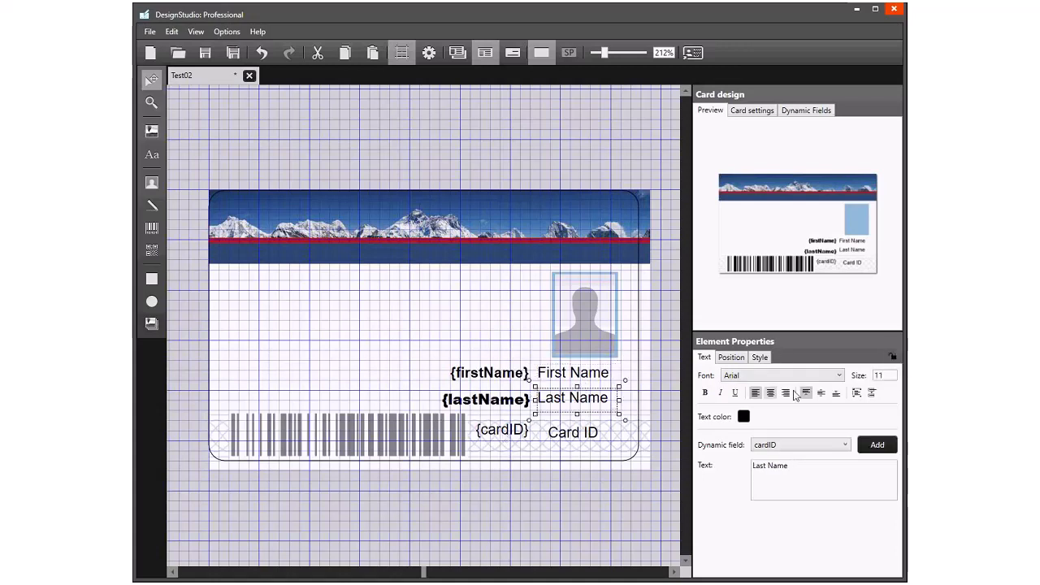
click(891, 358)
- Move the Card ID label under the Last Name label, level with the {cardID} field, and lock it
click(583, 434)
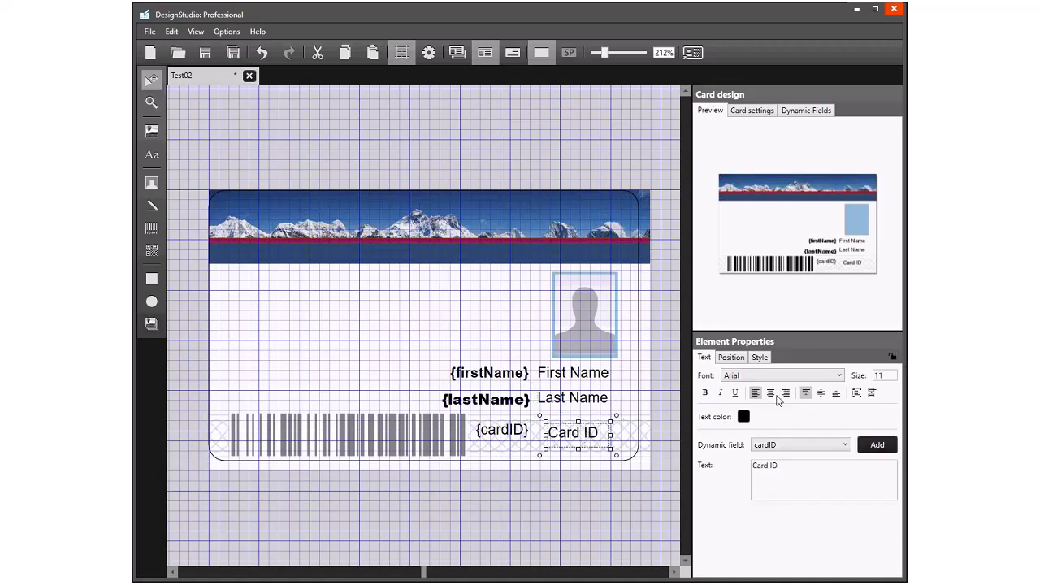
drag(576, 435, 568, 432)
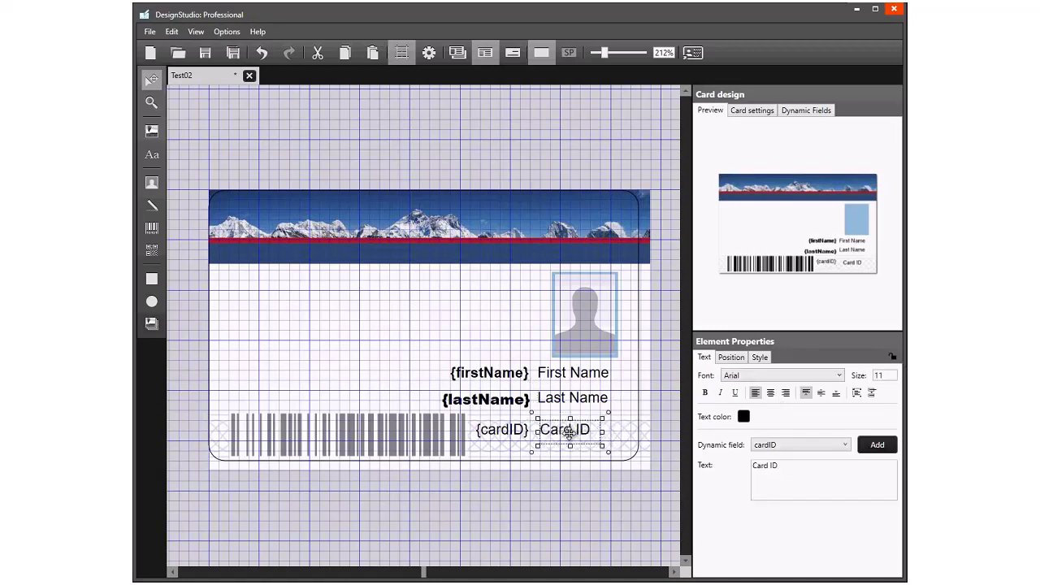
click(892, 358)
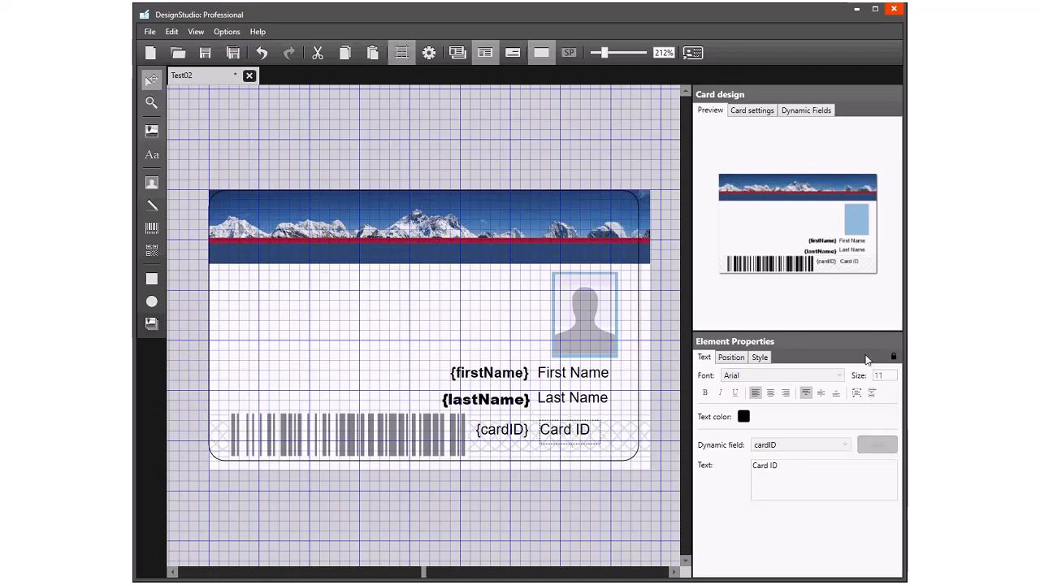
- Lock the {firstName}, {lastName} and {cardID} fields in place
click(501, 372)
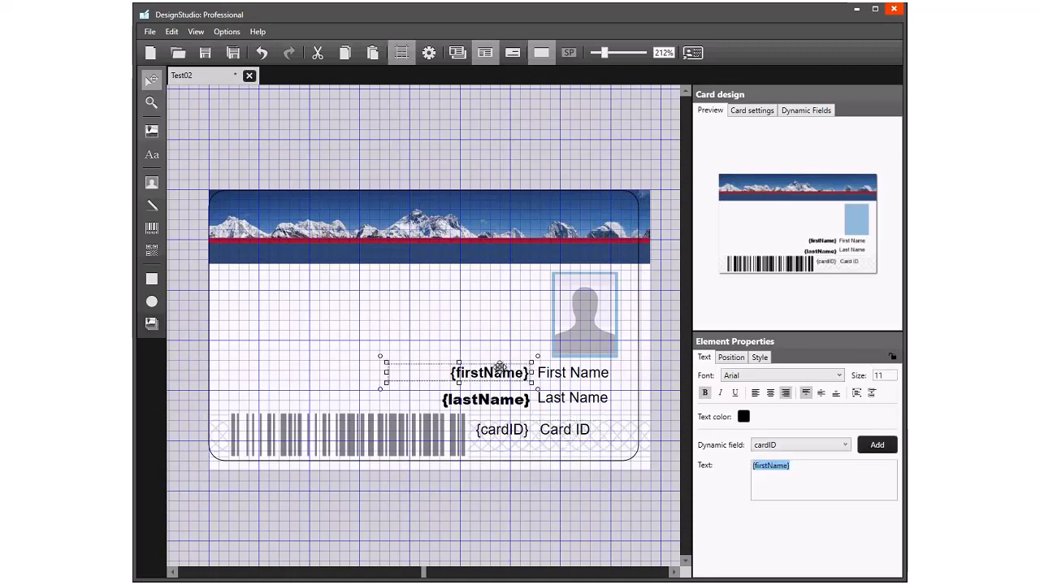
click(894, 357)
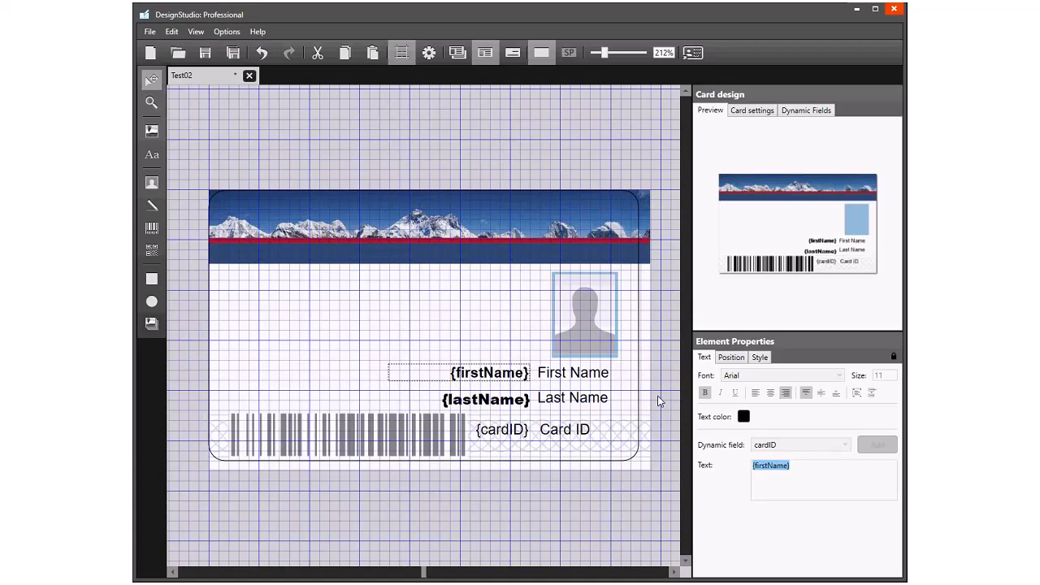
click(508, 398)
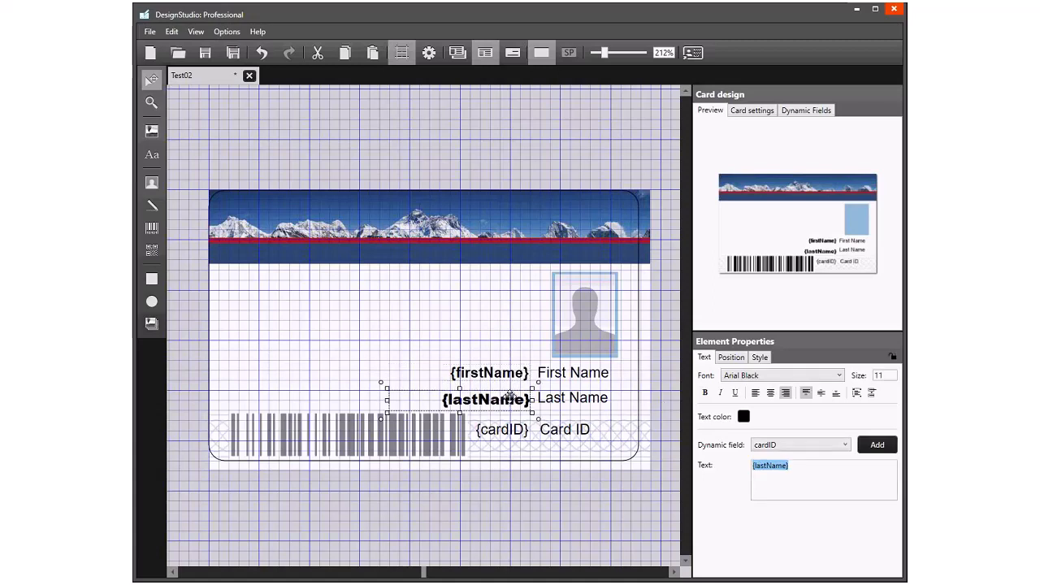
click(894, 357)
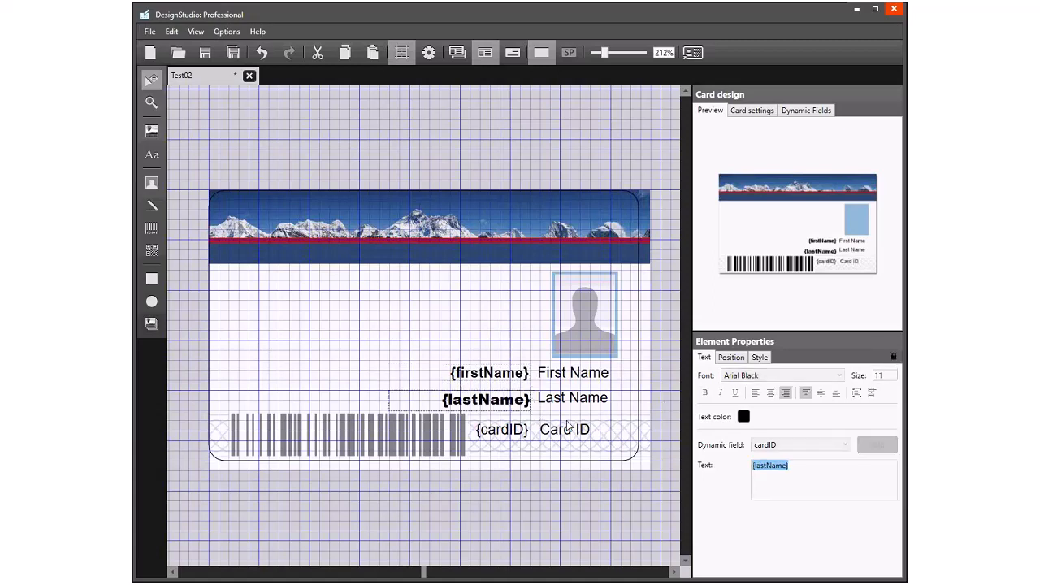
click(495, 428)
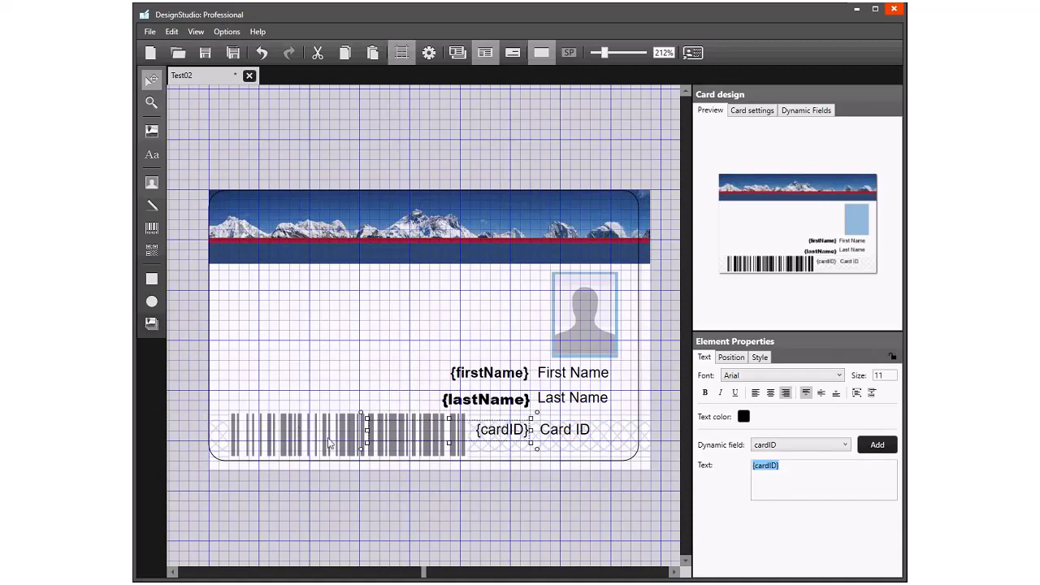
click(893, 357)
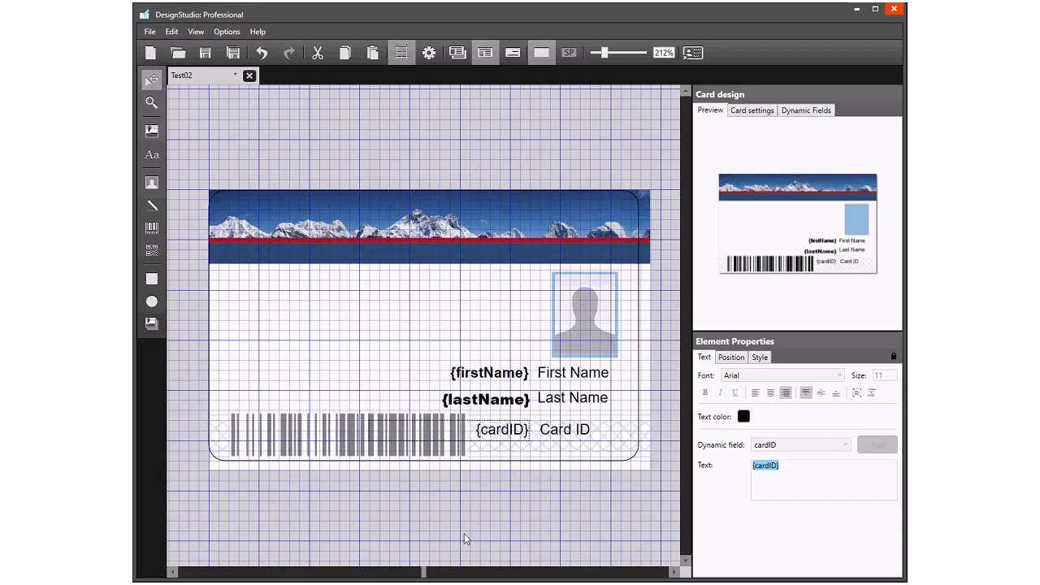
click(383, 497)
- Shrink the barcode to clear the {cardID} field, place it near the card's lower-left corner, and lock it
click(286, 449)
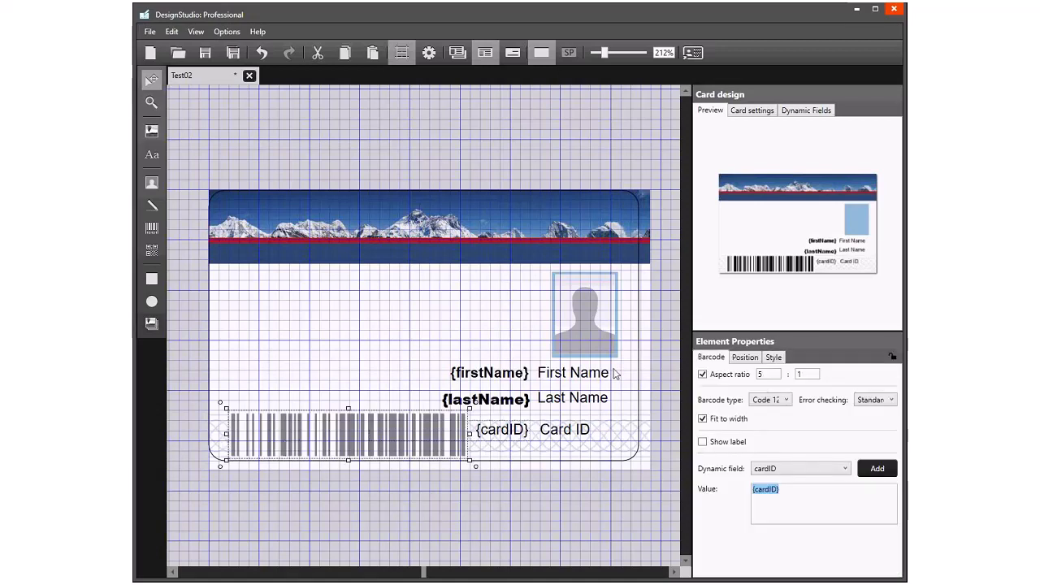
mouse_move(345, 430)
mouse_down()
mouse_move(333, 420)
mouse_move(342, 419)
mouse_up()
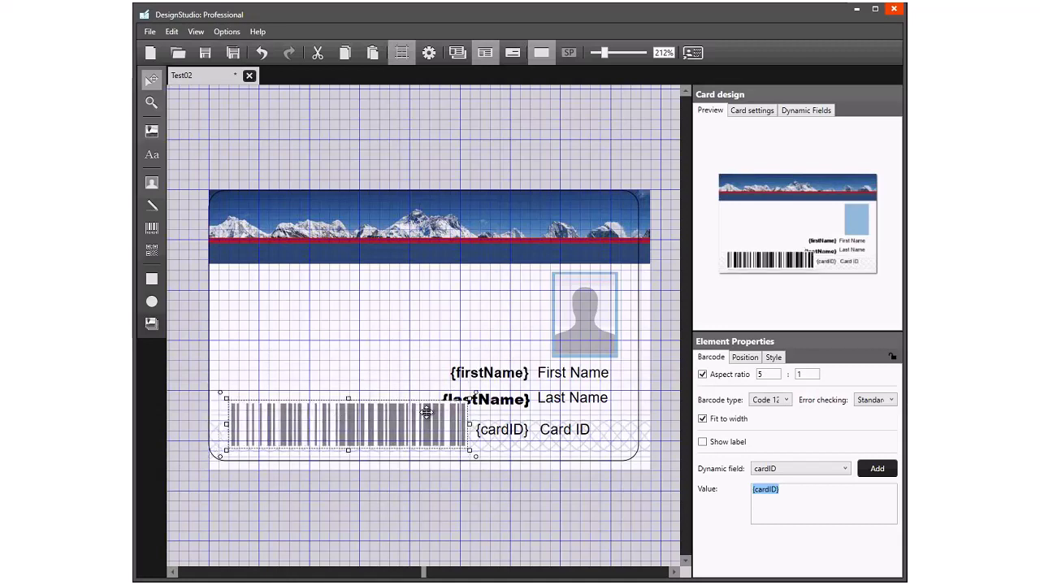
drag(470, 423, 392, 428)
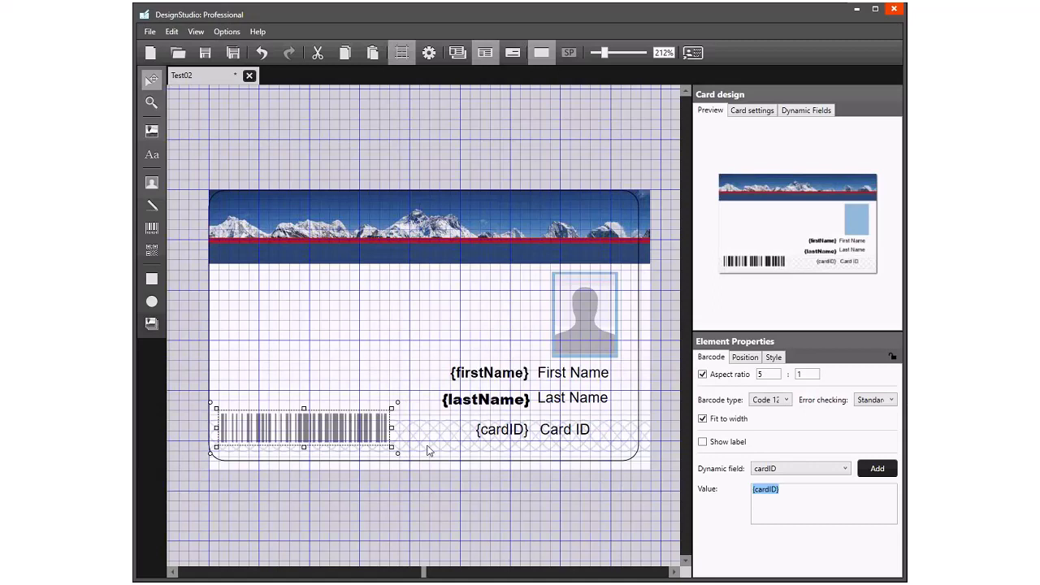
click(893, 357)
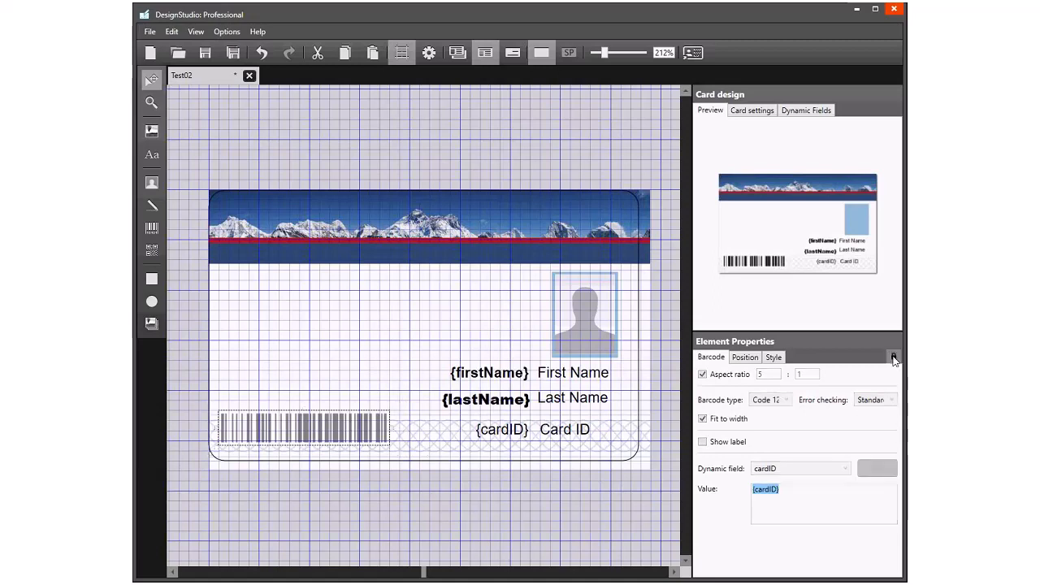
click(577, 287)
click(388, 271)
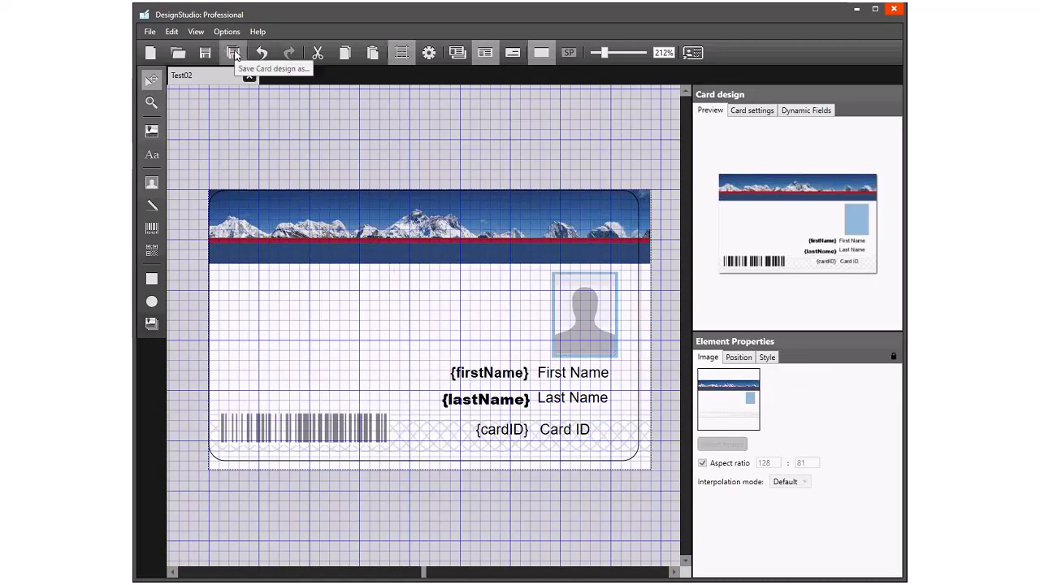
- Save the card design under the new name Test03
click(233, 53)
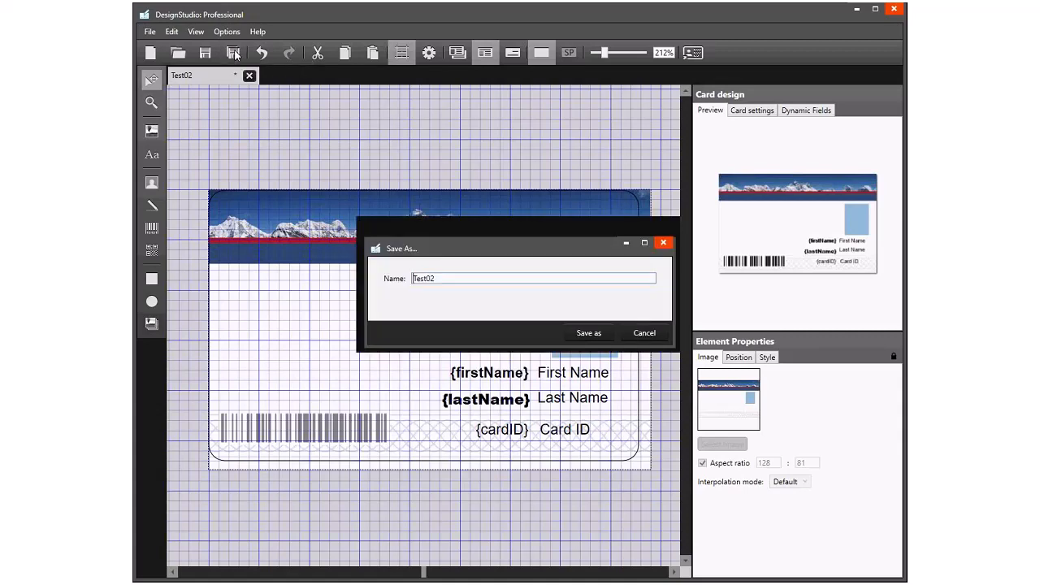
click(445, 277)
key(BackSpace)
text(3)
click(582, 337)
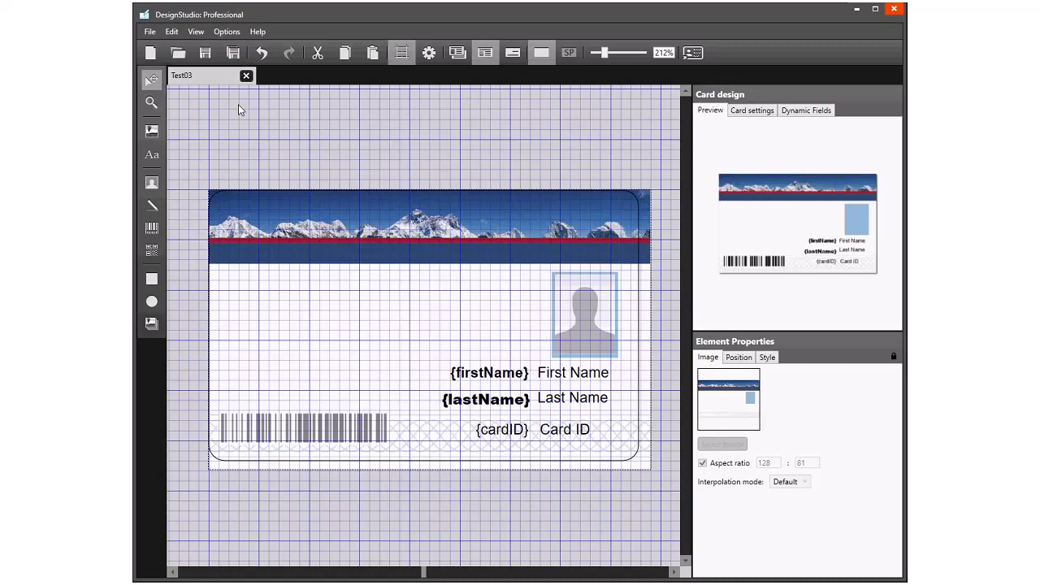
- Open the original Test02 design, compare it with Test03, and close Test02 again
click(178, 53)
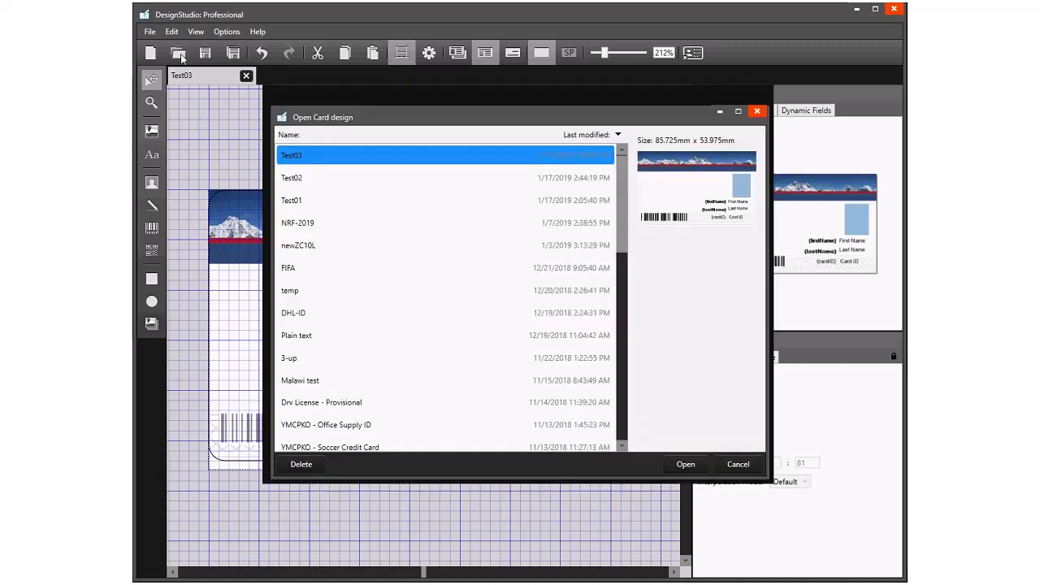
click(318, 178)
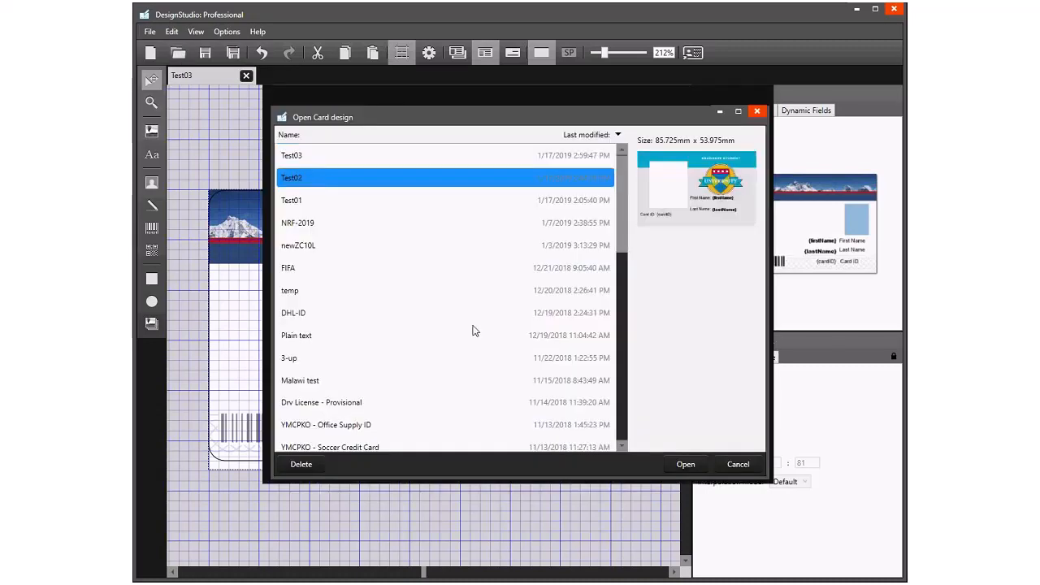
click(685, 464)
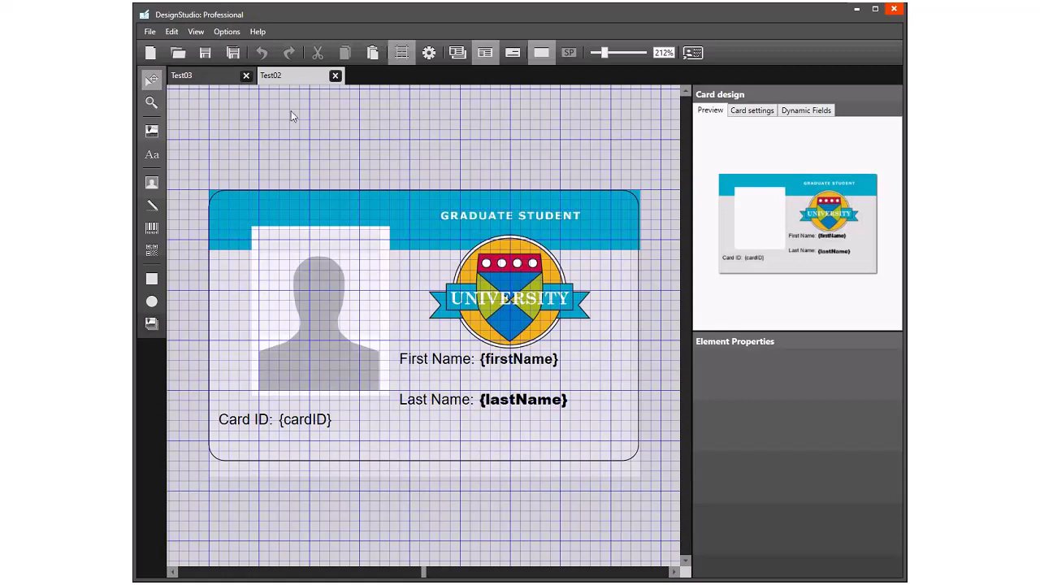
click(203, 75)
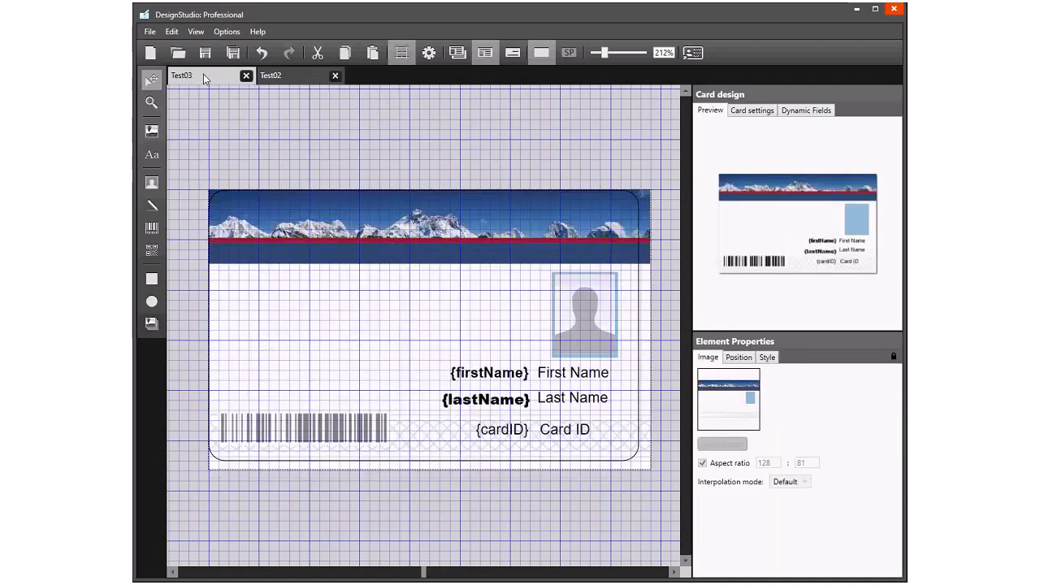
click(306, 77)
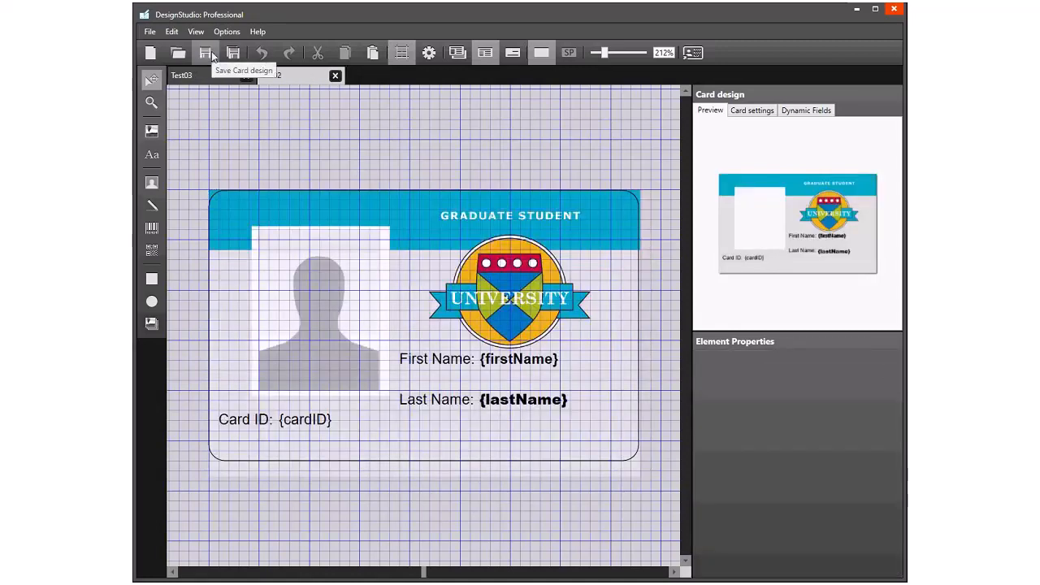
click(335, 76)
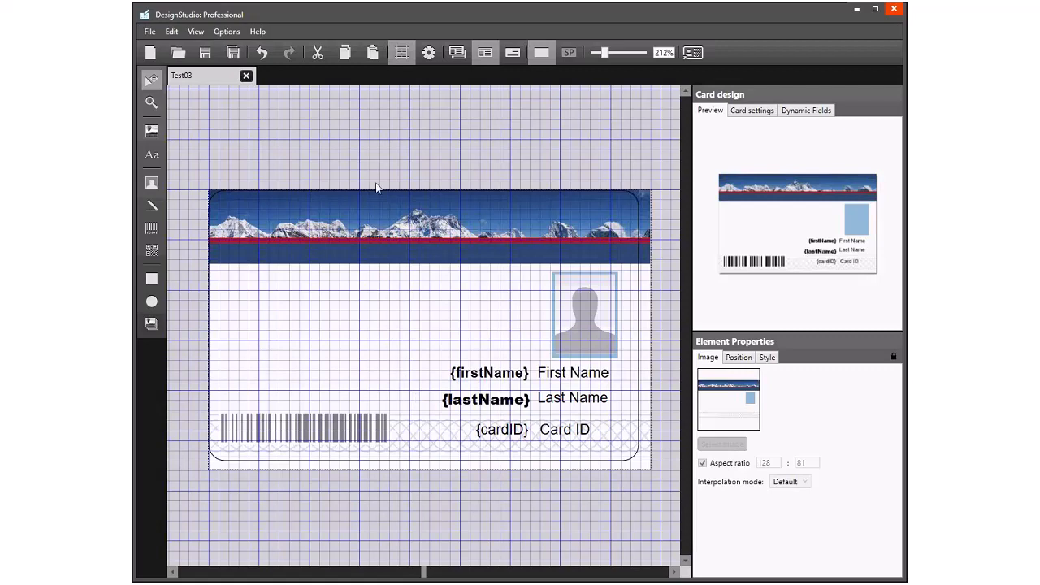
- Start printing the card with the Zebra ZC350 USB Card Printer and enter the cardholder's first name, last name and card ID
click(152, 34)
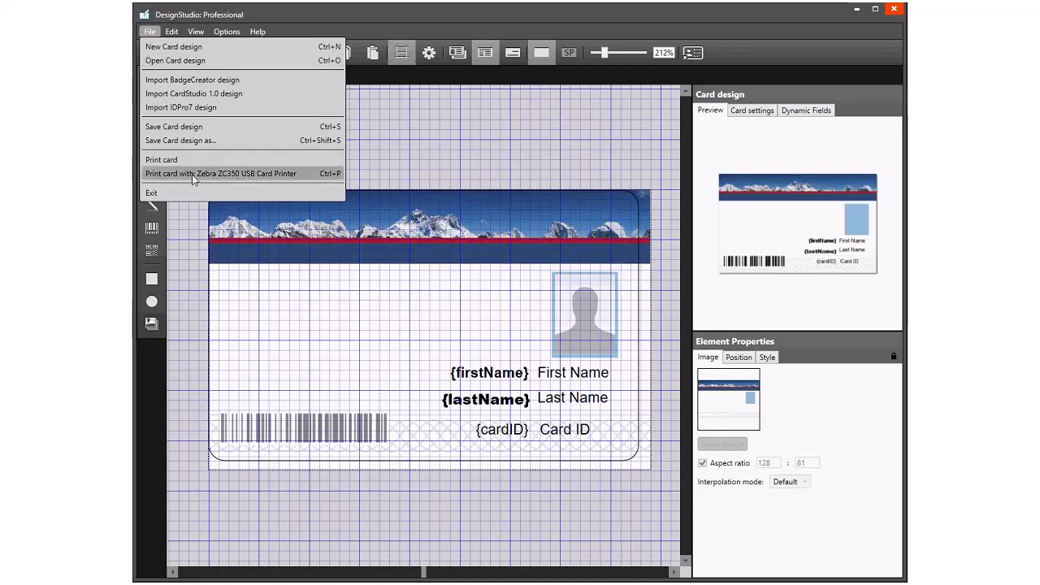
click(263, 176)
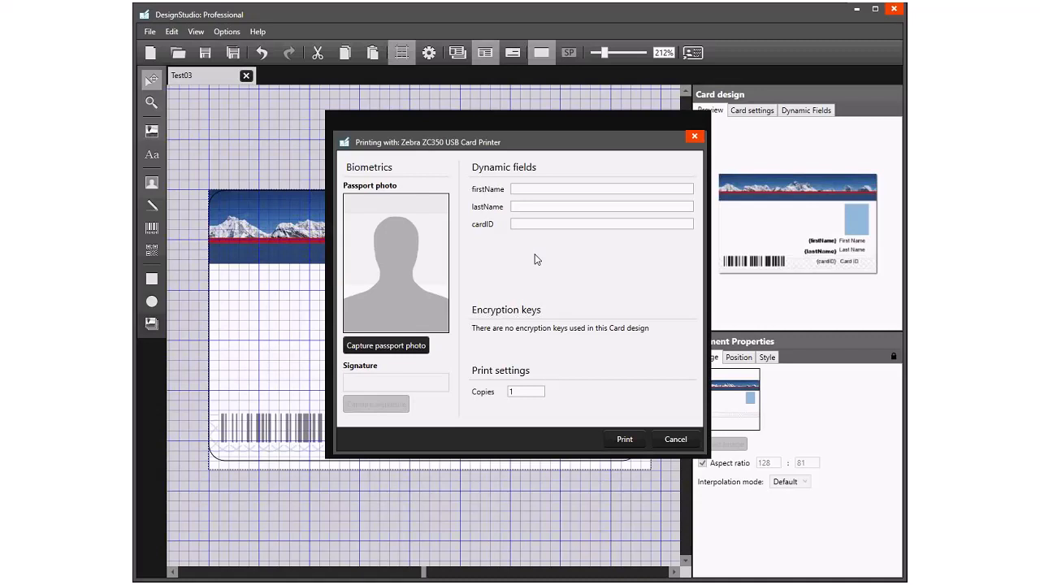
click(528, 188)
text(Jack)
key(Tab)
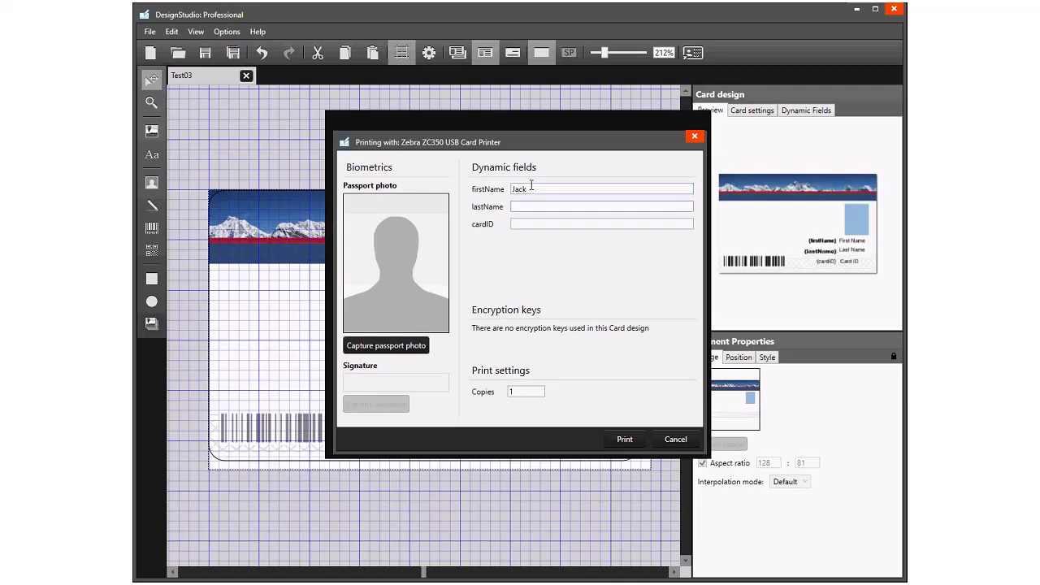
text(Ryan)
key(Tab)
text(15748325)
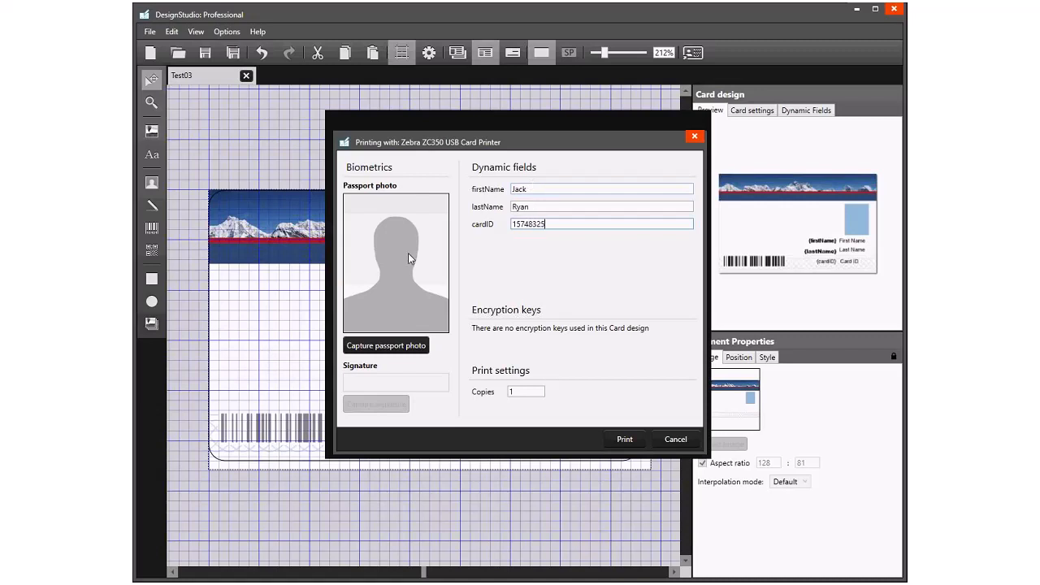
- Load 7F5658B0-CD9A-42BB.JPG from the nested Exhibitions Photos folder as the passport photo, accept it, and cancel the print job
click(375, 348)
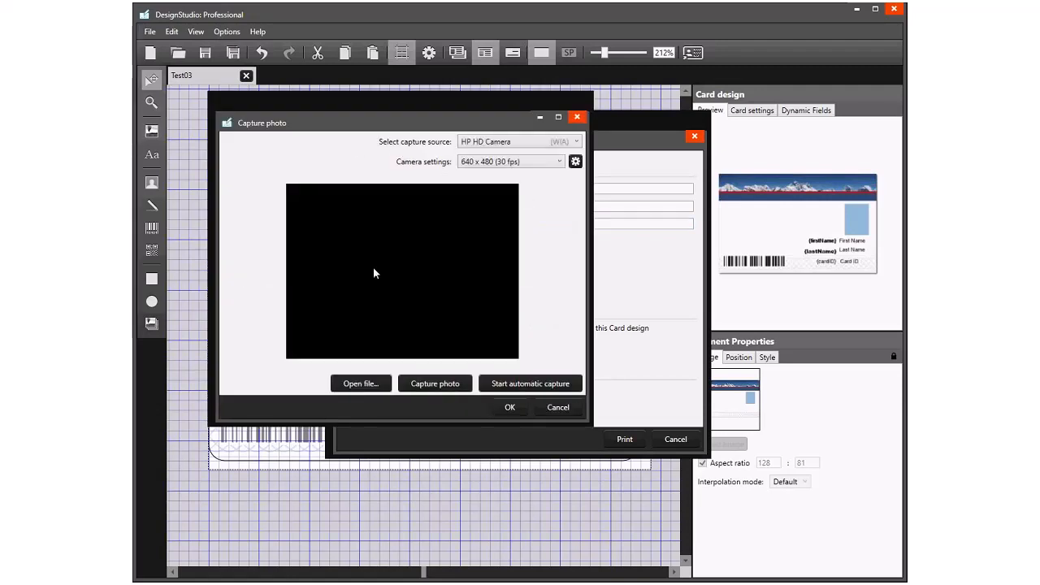
click(358, 385)
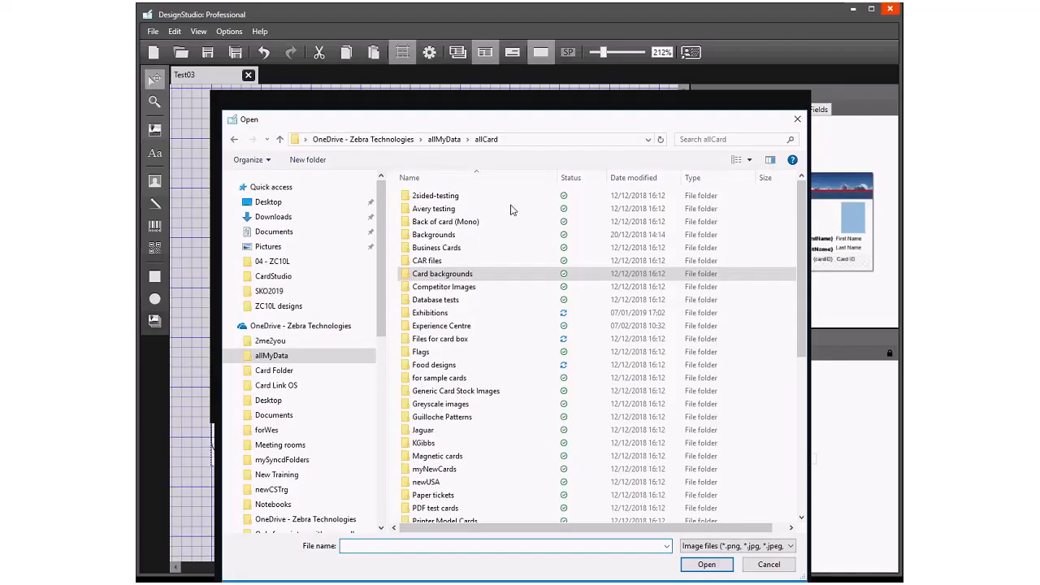
double_click(426, 312)
double_click(425, 311)
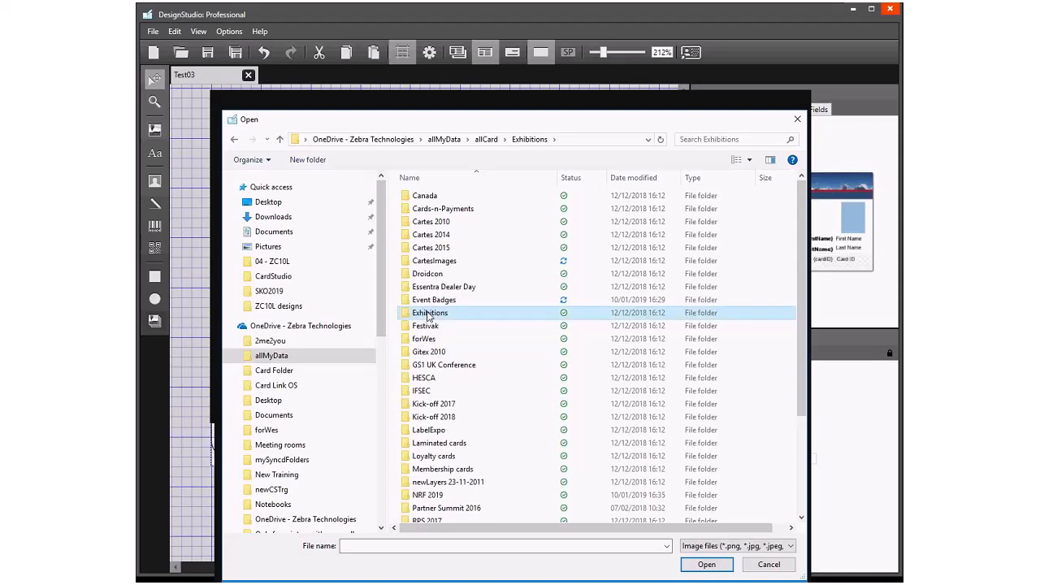
double_click(439, 222)
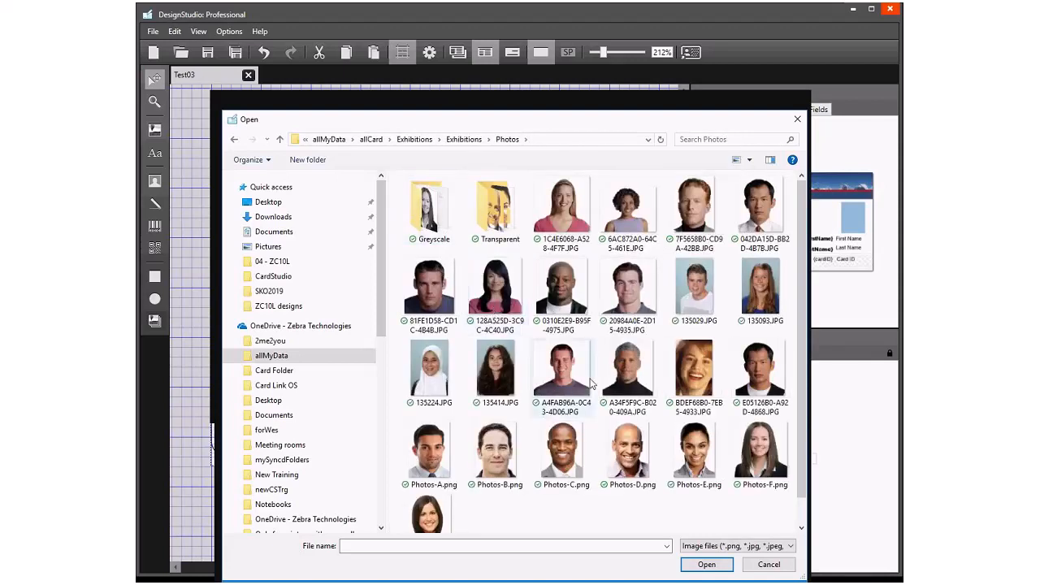
click(685, 221)
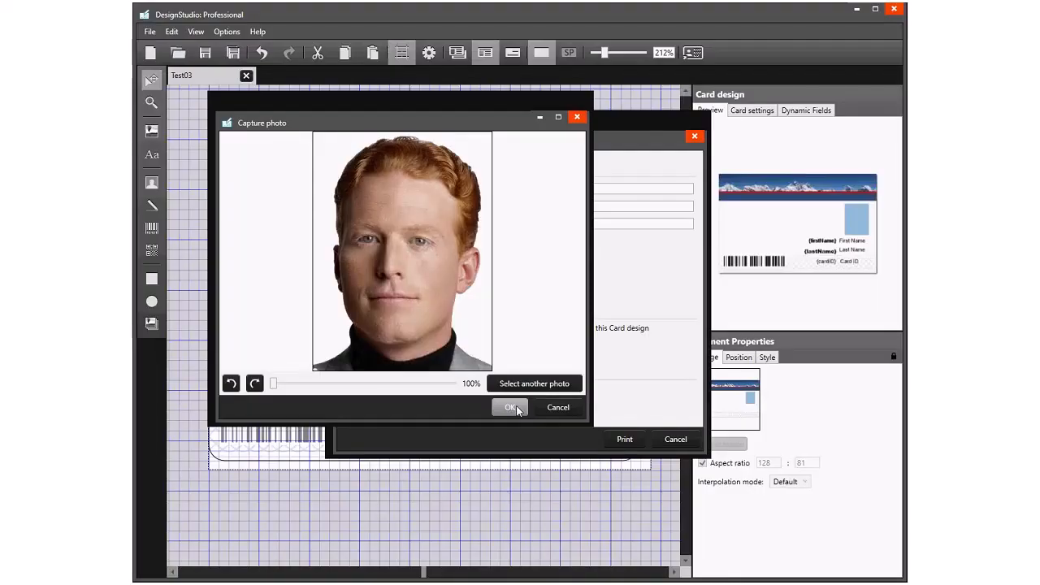
click(516, 405)
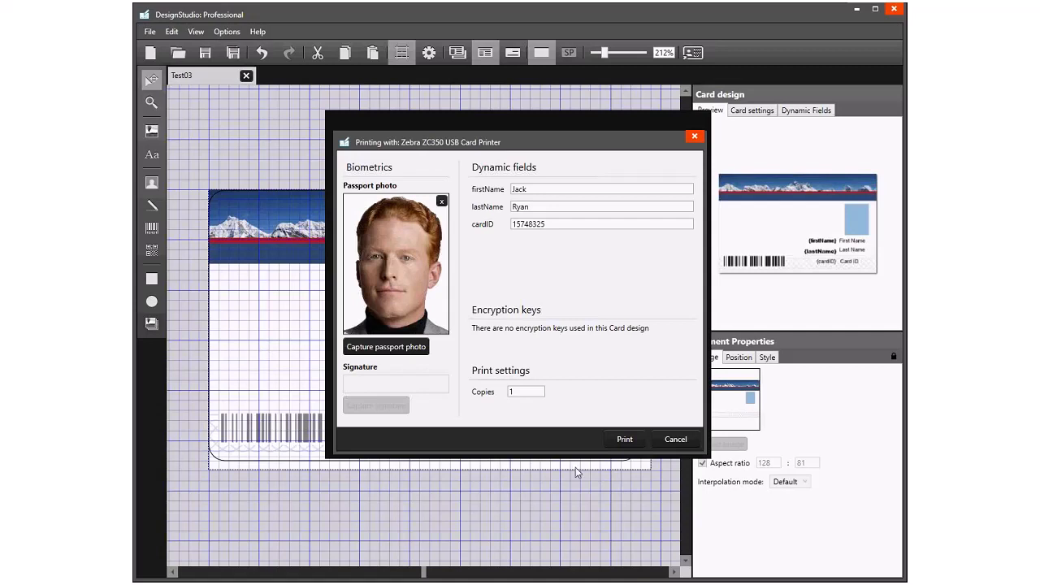
click(676, 439)
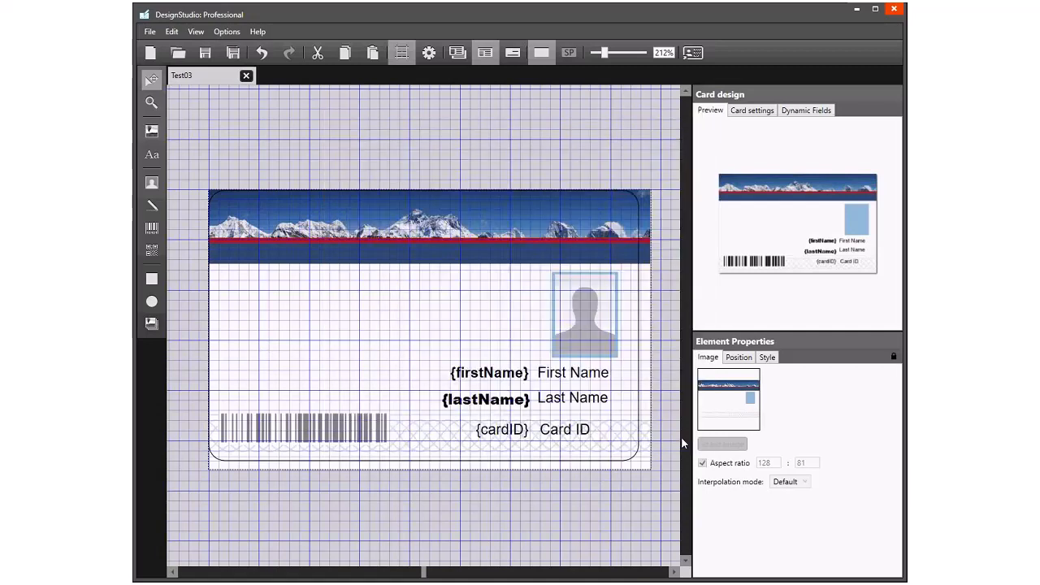
- Make the Test03 card double-sided and show its back side for editing
click(623, 497)
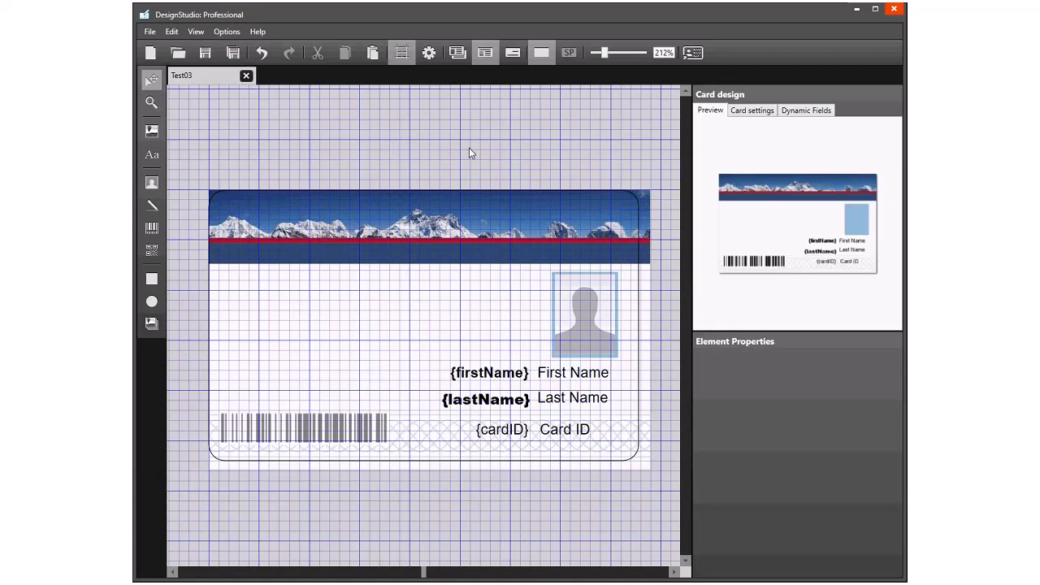
click(753, 111)
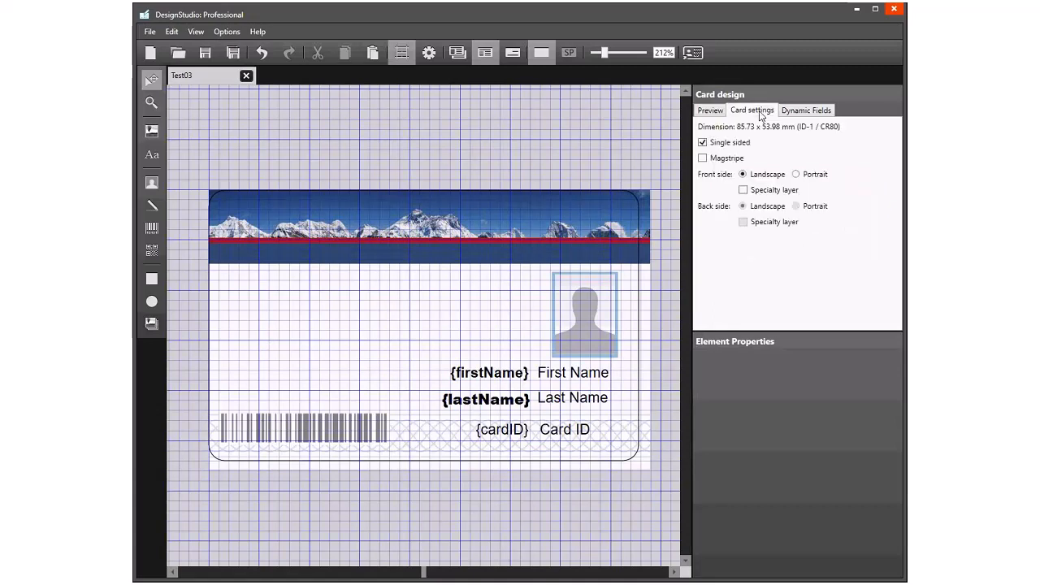
click(703, 143)
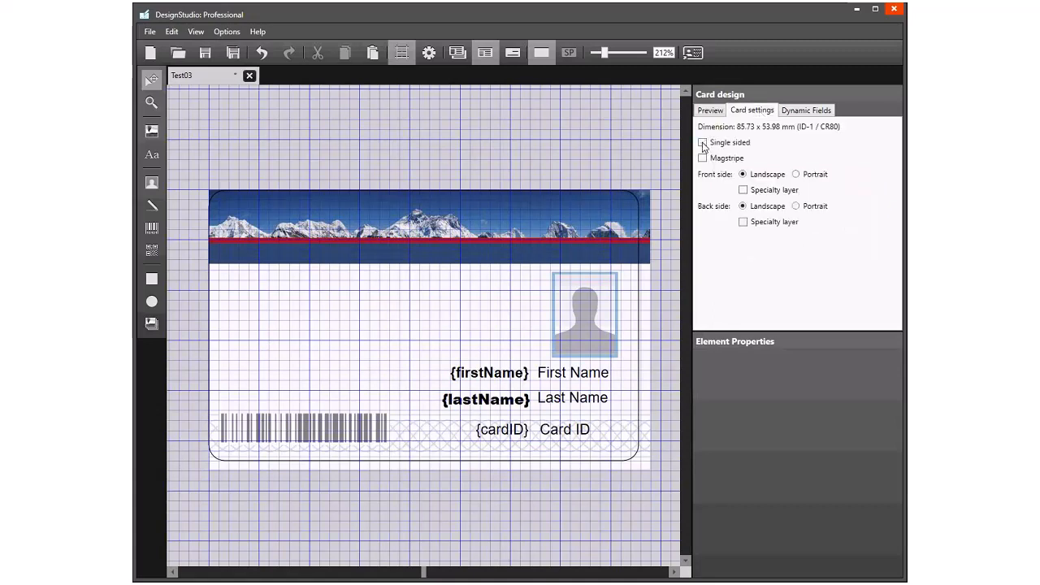
click(511, 54)
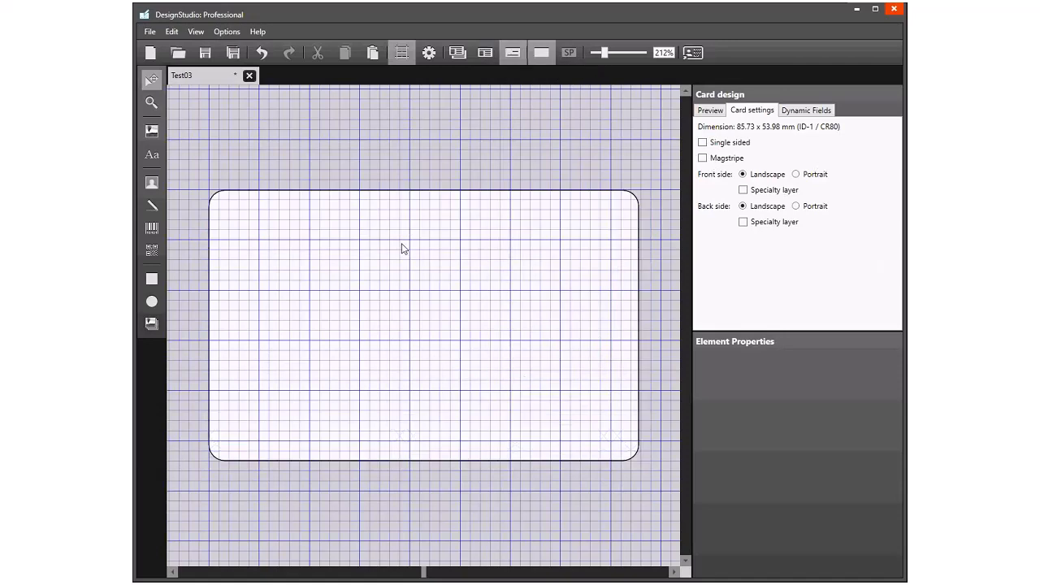
- Add a text element in the upper part of the card's back reading "T's & C's for card use"
click(151, 154)
click(276, 267)
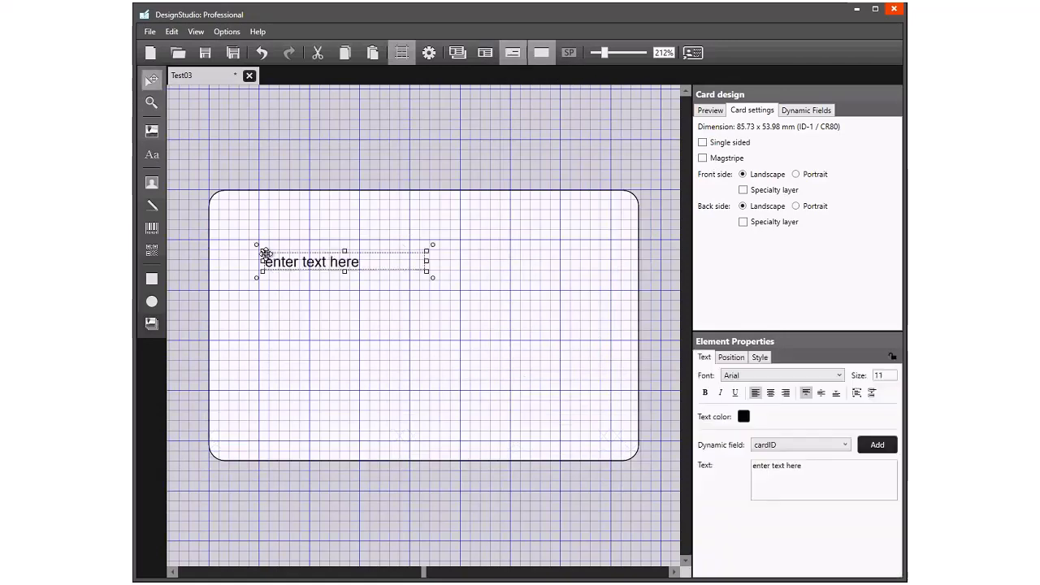
drag(821, 467, 719, 464)
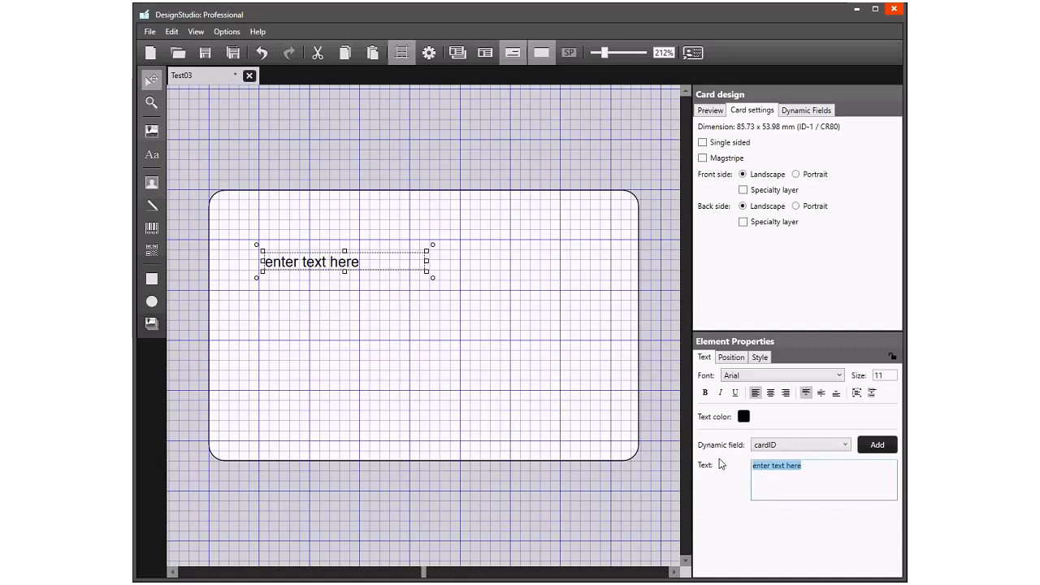
text(&C's)
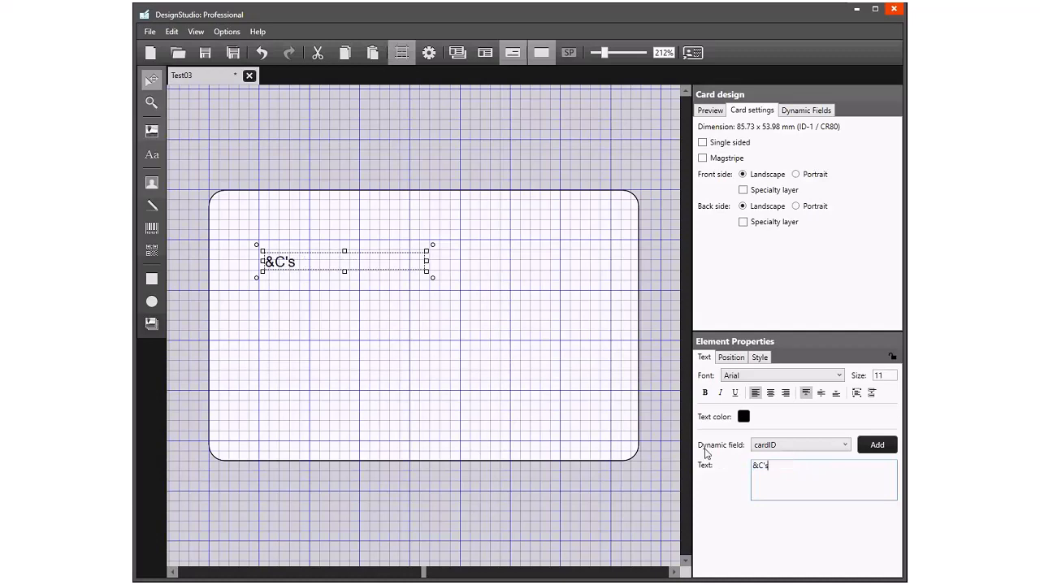
text(T's)
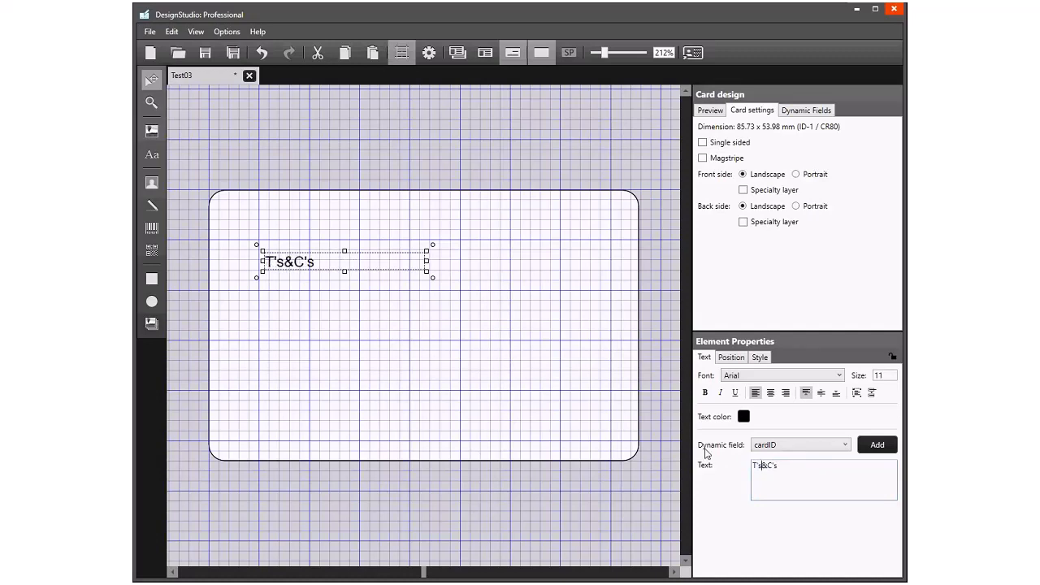
key(Right)
text(C's for card use)
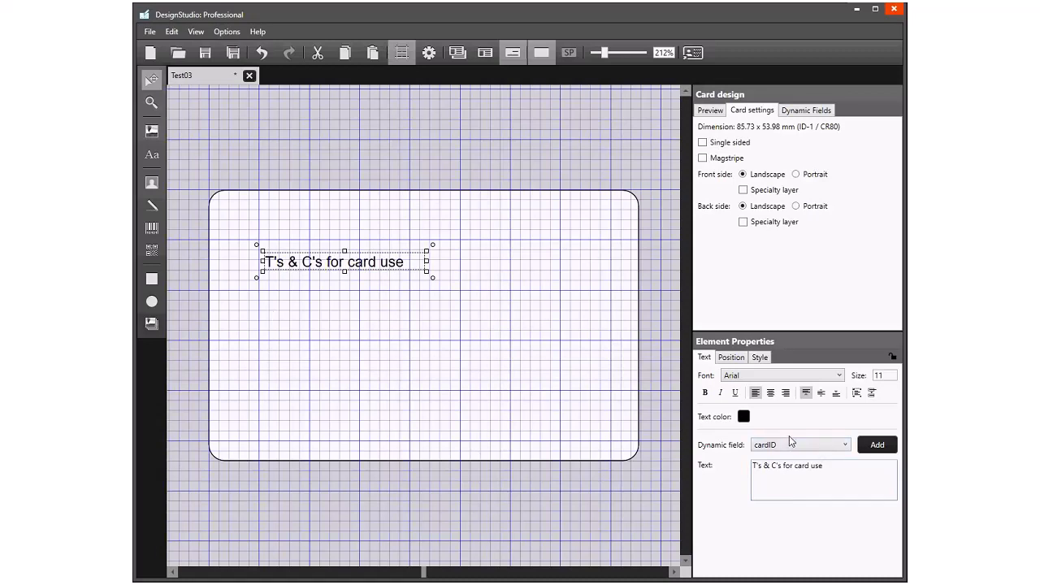
- End the heading with a period and add the lines "Mary had a little lamb" and "It's fleece was white as snow"
key(Return)
text(Mary)
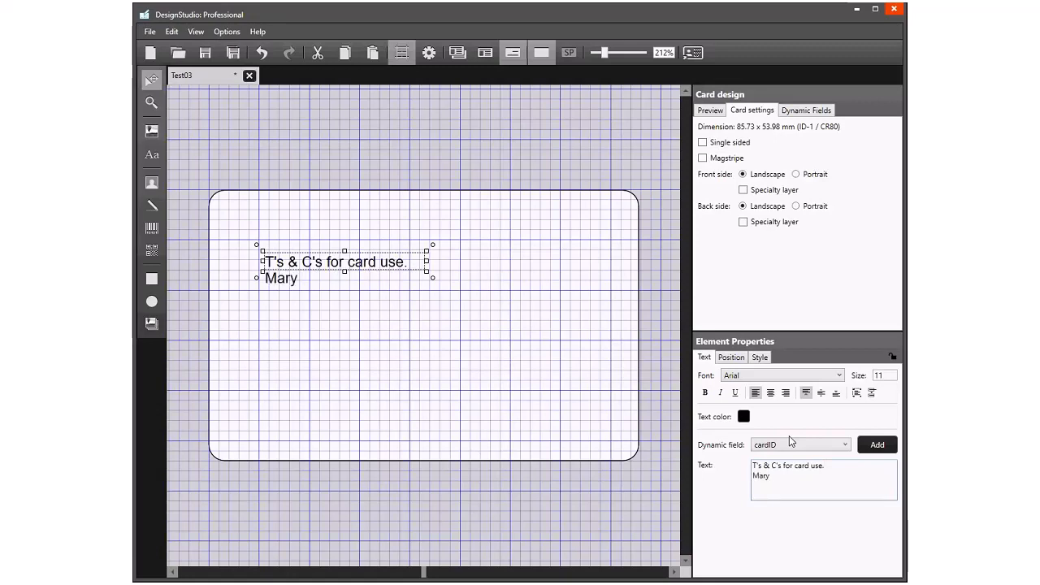
text( had a little lamb)
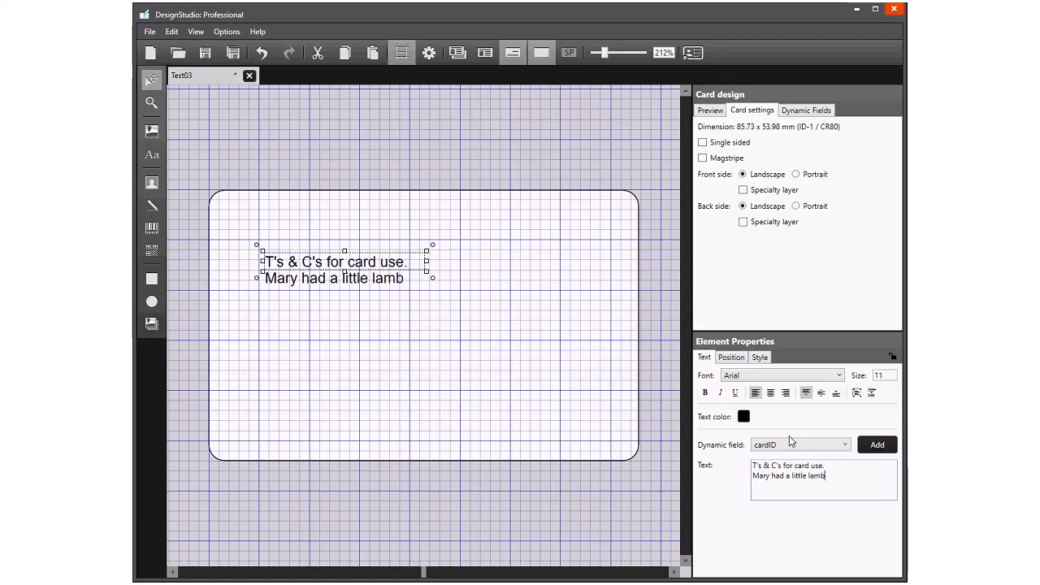
key(Return)
text(It's fleece )
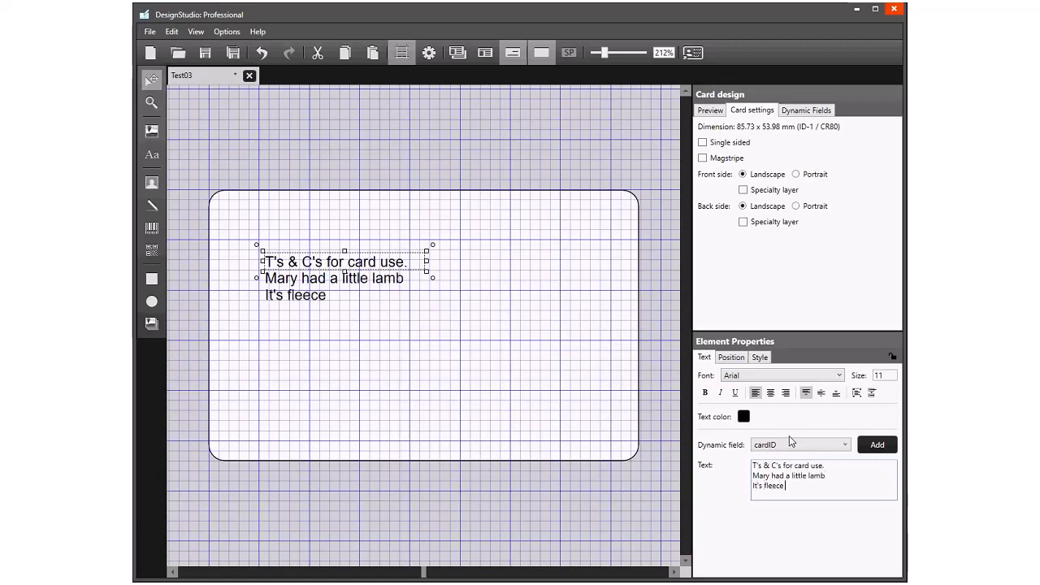
text(was white)
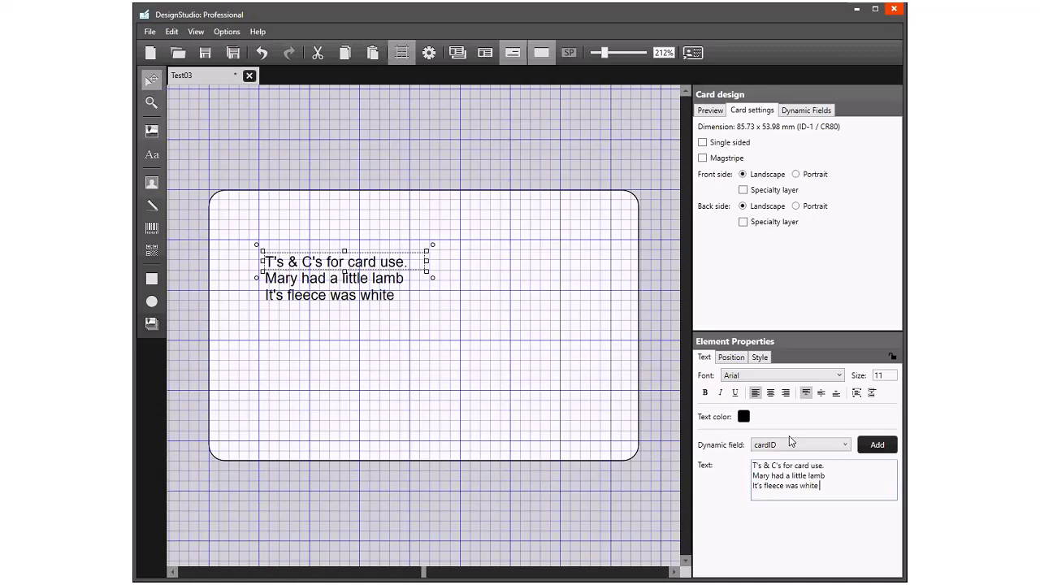
text( as snow)
- Add the lines "And everywhere that Mary went" and "That lamb was sure to go", and enlarge the text box to about 65 × 33 mm
key(Return)
text(And everywhere that Mary went)
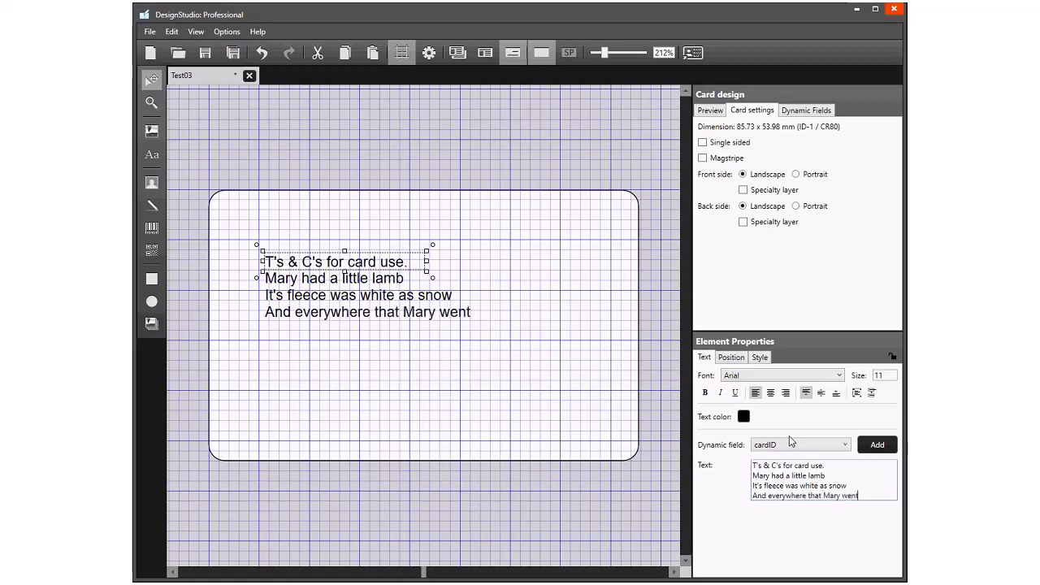
key(Return)
text(That lamb was sure to )
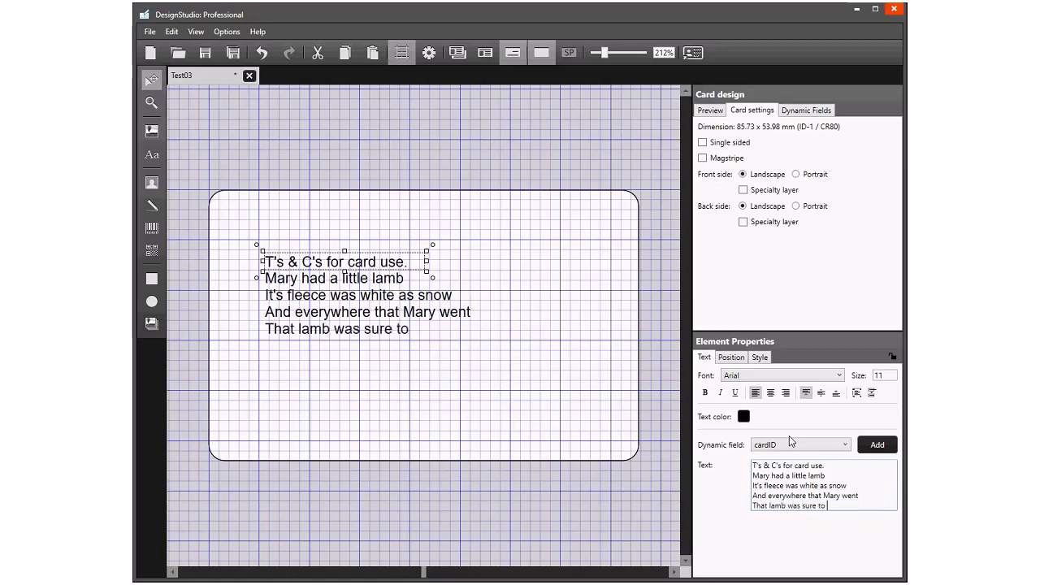
text(go)
drag(428, 270, 598, 426)
- Set the text box's position on the card back to X 4 and Y 4
click(731, 357)
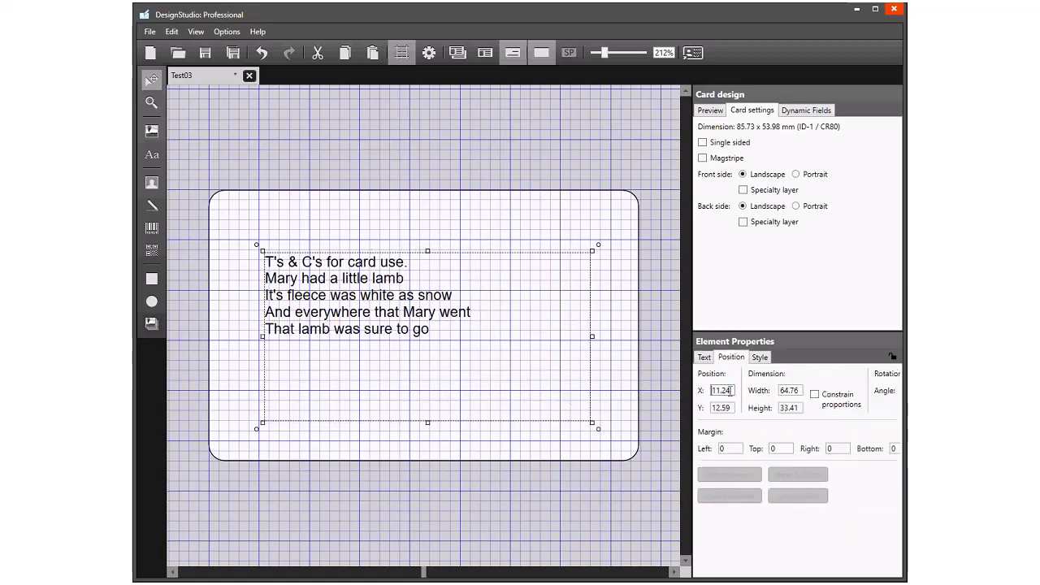
drag(733, 390, 699, 393)
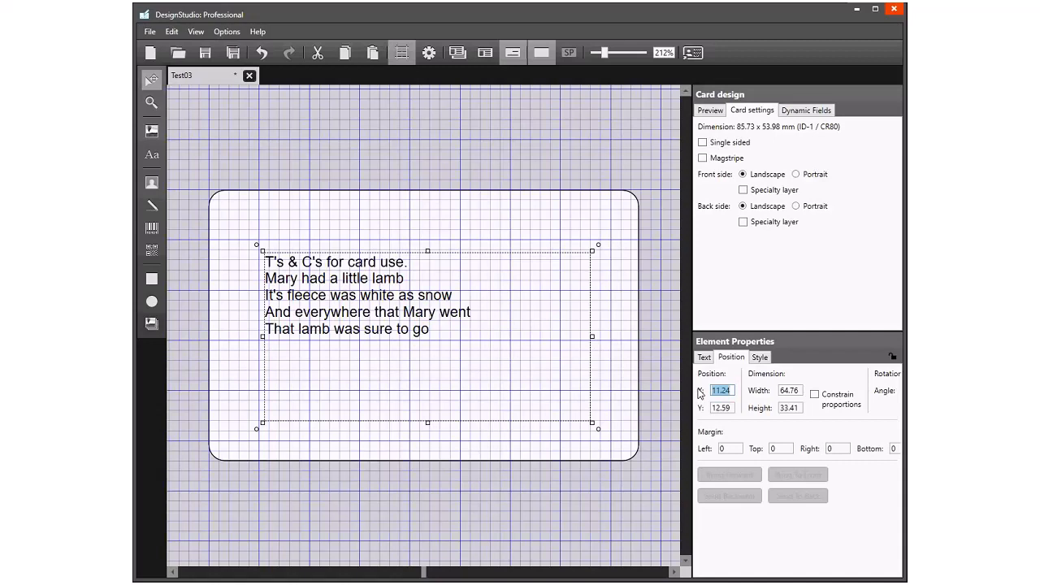
text(4)
key(Tab)
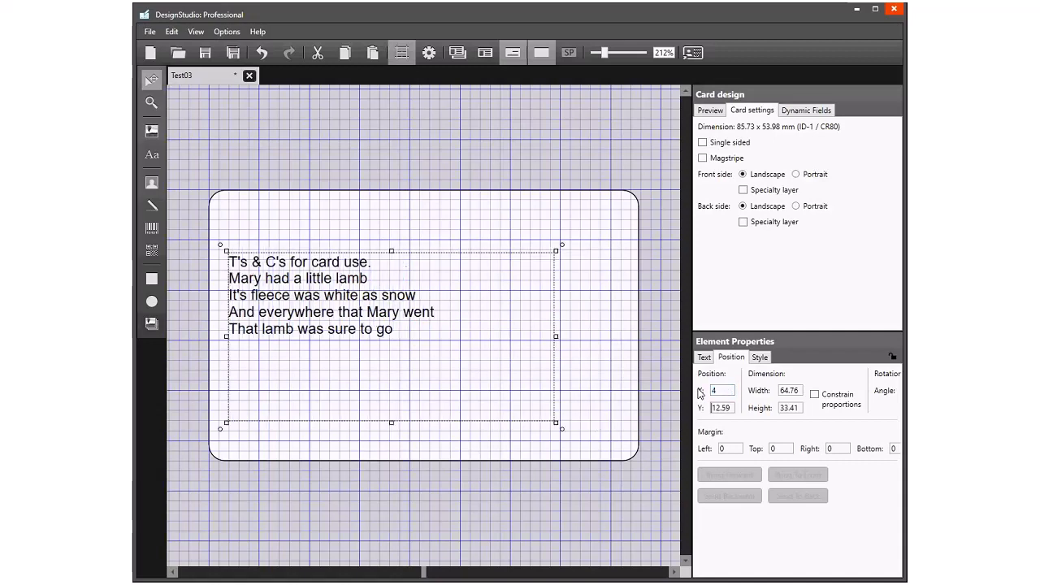
key(Delete)
key(Delete)
key(Delete)
key(Delete)
key(Delete)
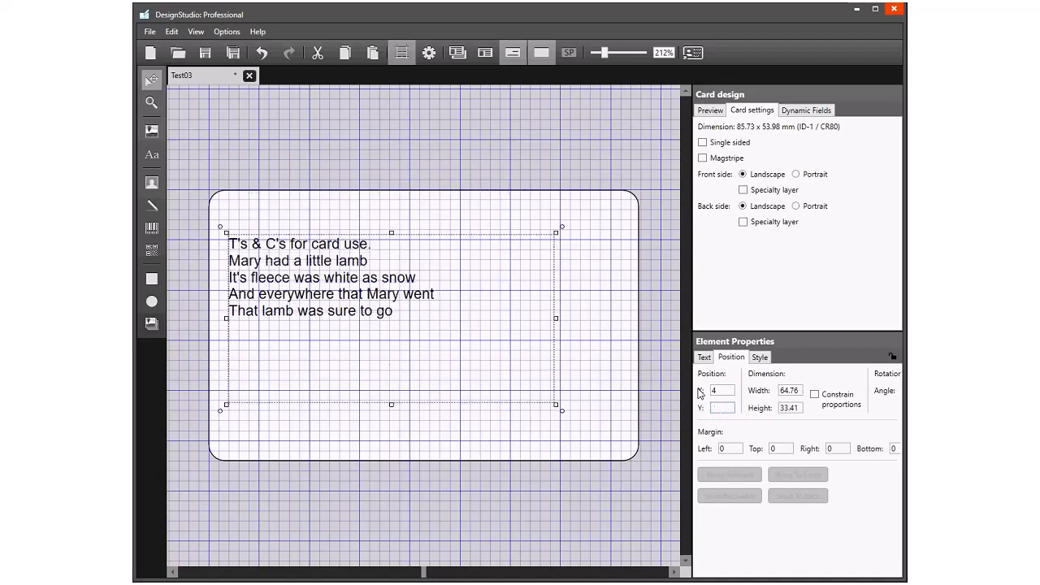
text(4)
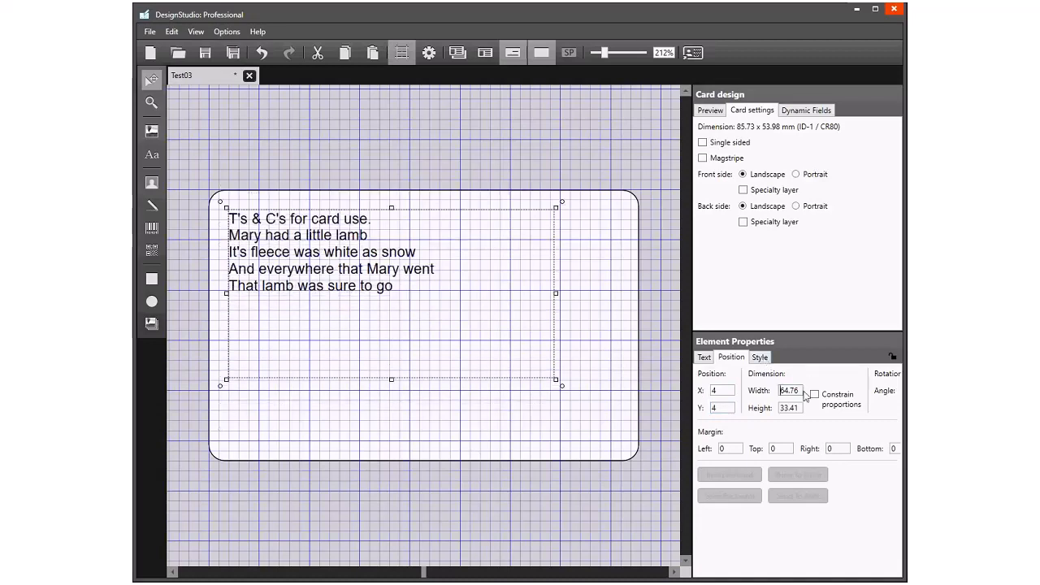
- Set the text box's width to 78 and its height to 46
drag(802, 390, 774, 395)
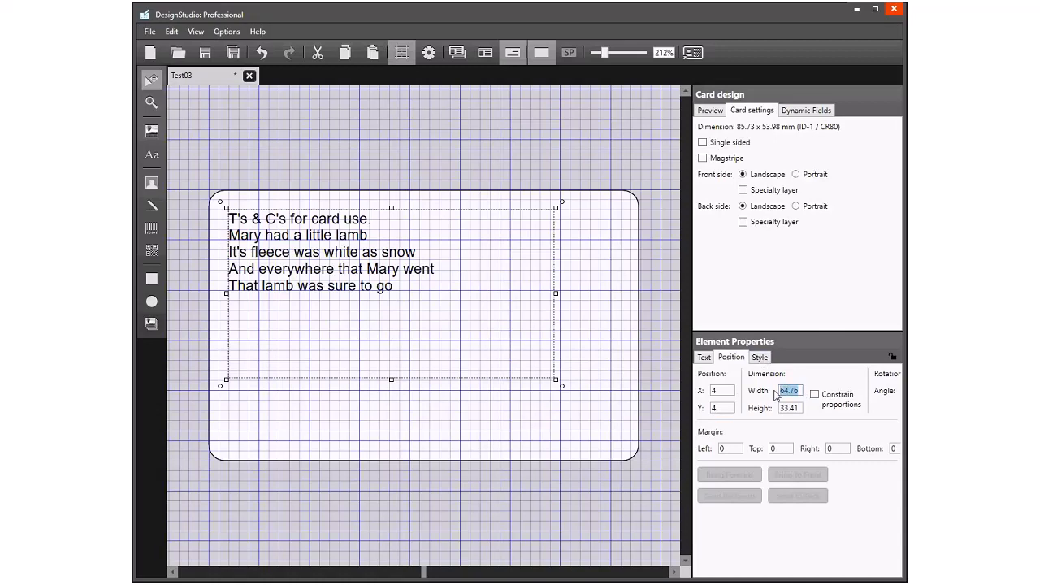
text(78)
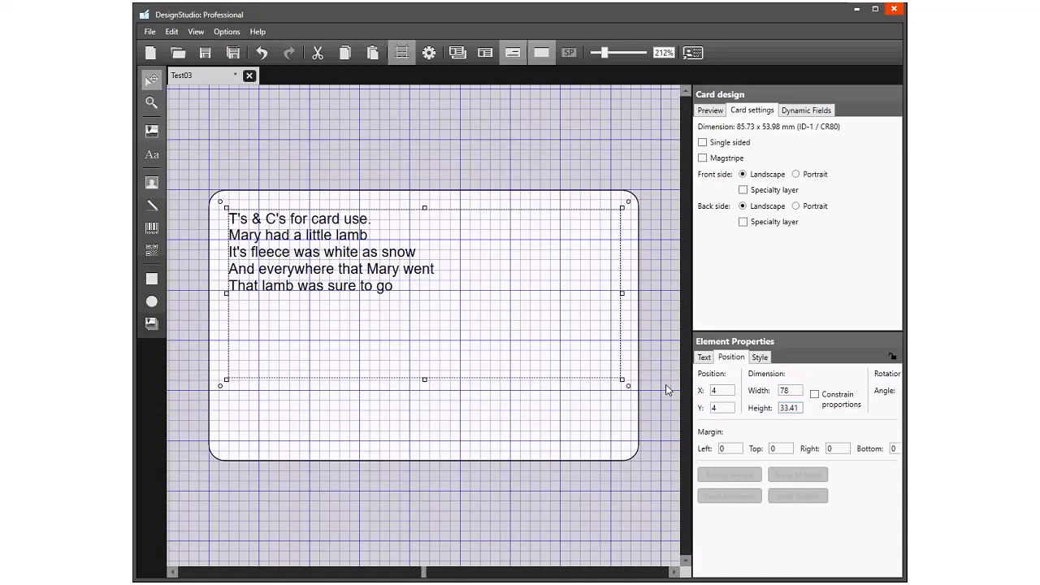
drag(800, 408, 772, 409)
text(46)
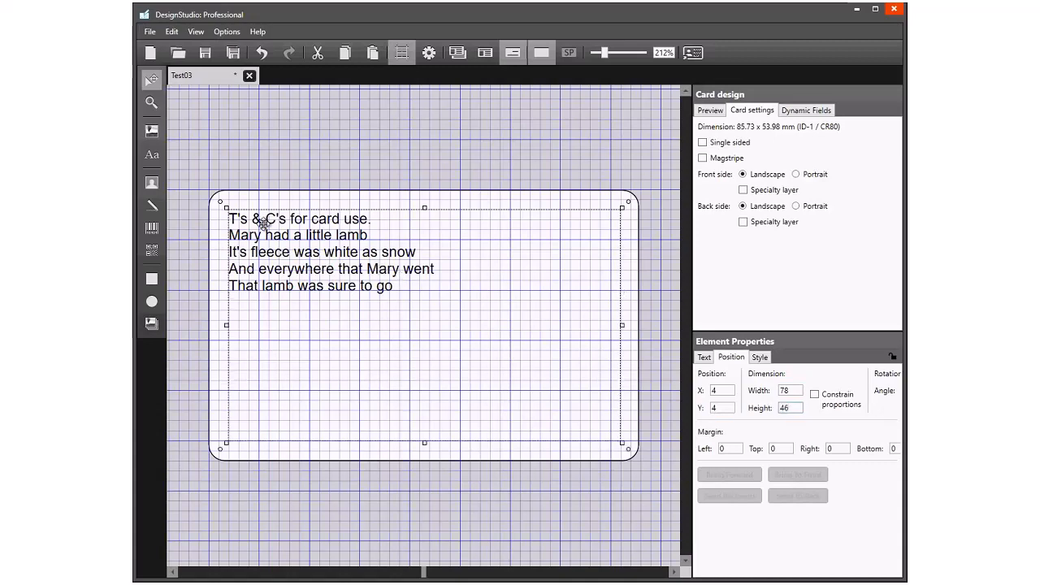
- Set the font size of the terms-and-conditions text on the card back to 24
click(702, 359)
double_click(879, 376)
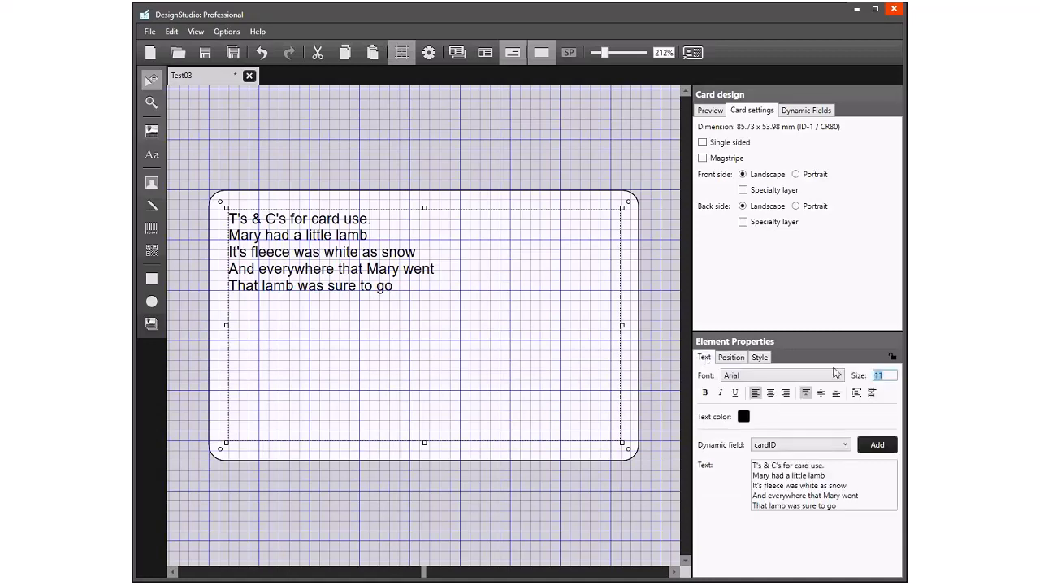
text(24)
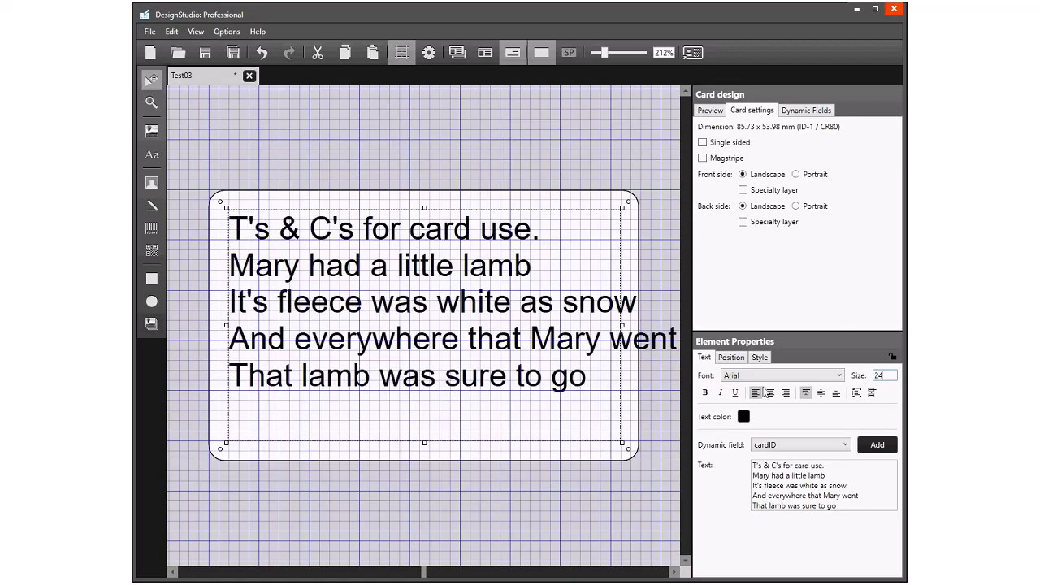
- Try wrapping the text and clipping it to its text box, switching each option off again
click(861, 394)
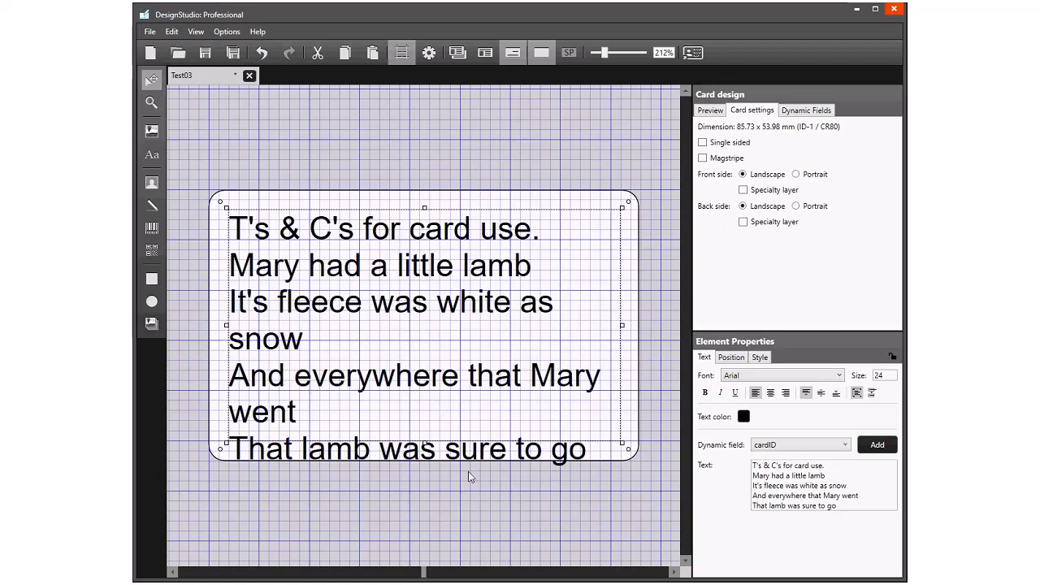
click(857, 394)
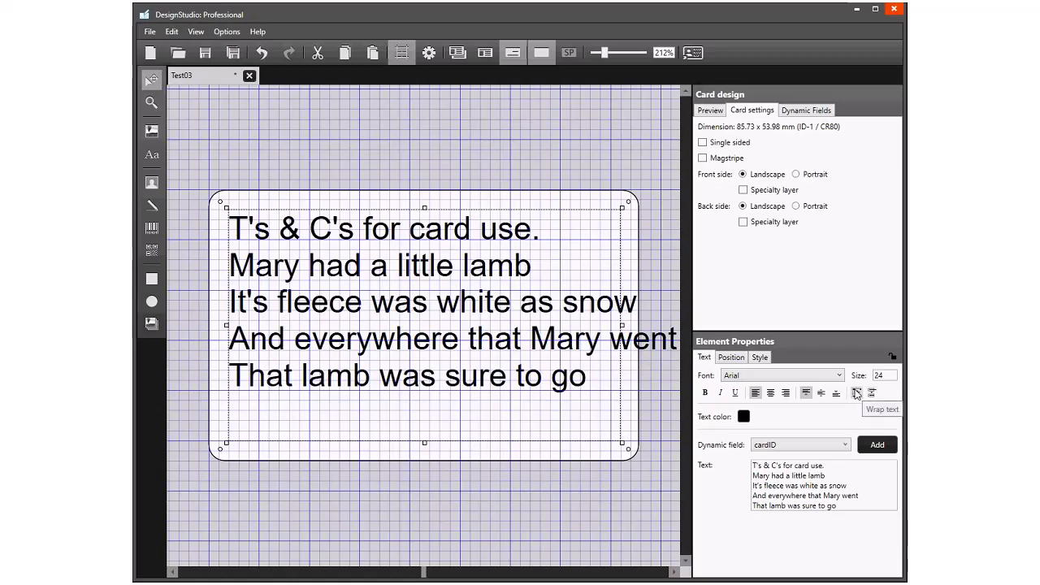
click(872, 392)
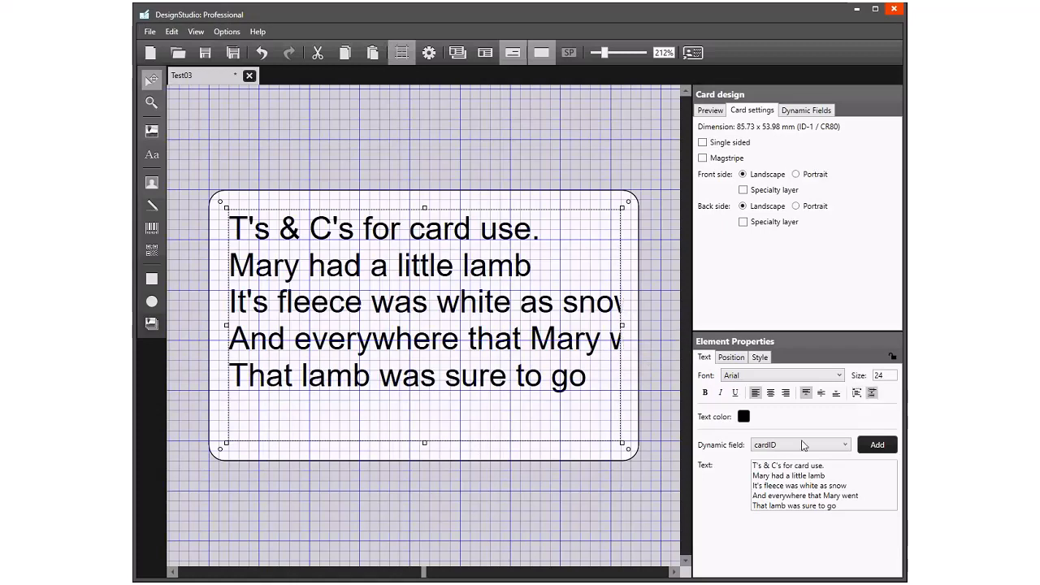
click(872, 394)
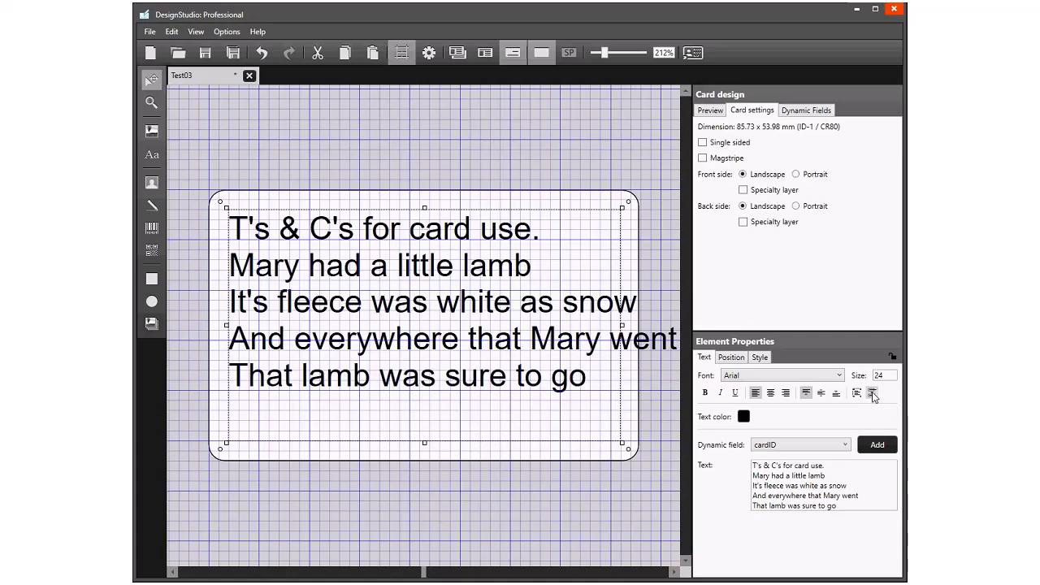
- Set the font size of the terms-and-conditions text to 20
click(866, 378)
text(18)
key(BackSpace)
key(BackSpace)
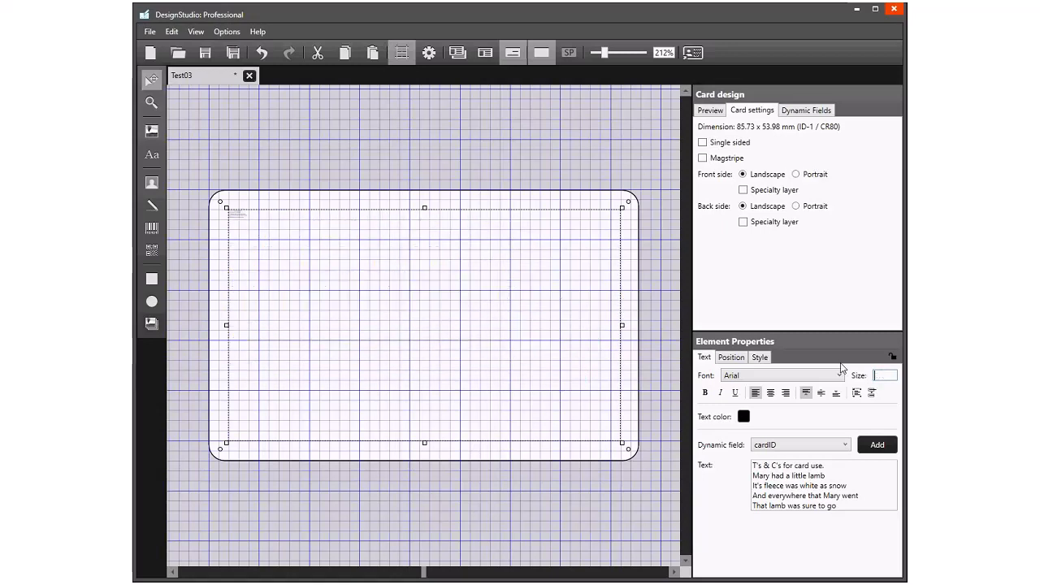
text(20)
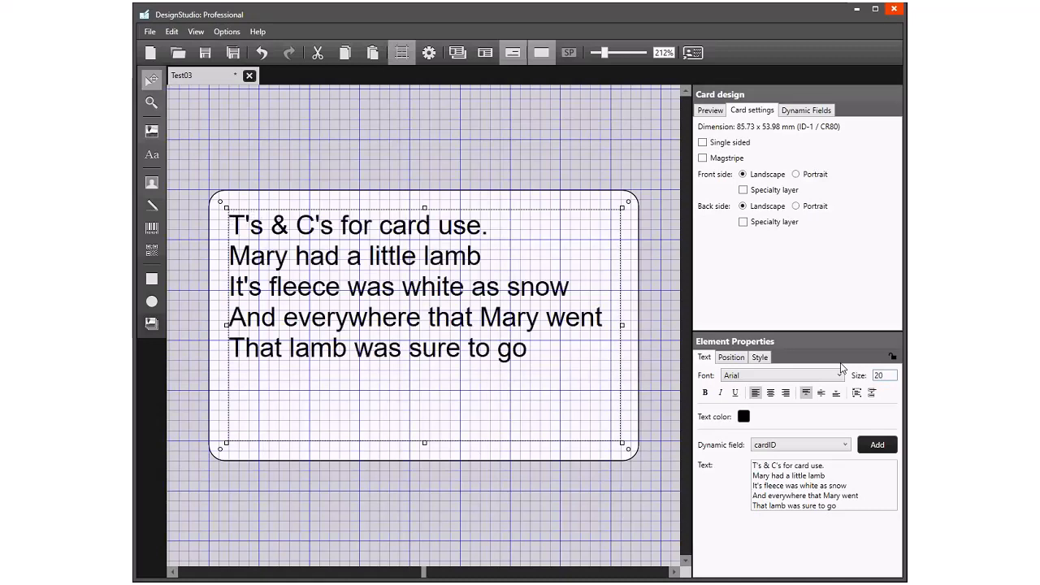
- Center the text horizontally and vertically within its text box and deselect it
click(770, 392)
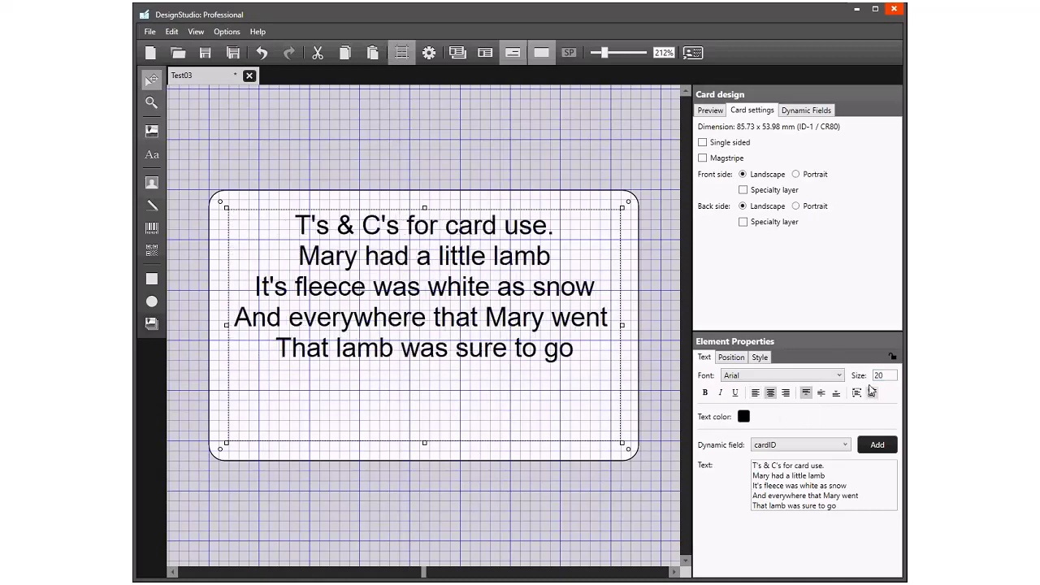
click(821, 393)
click(529, 490)
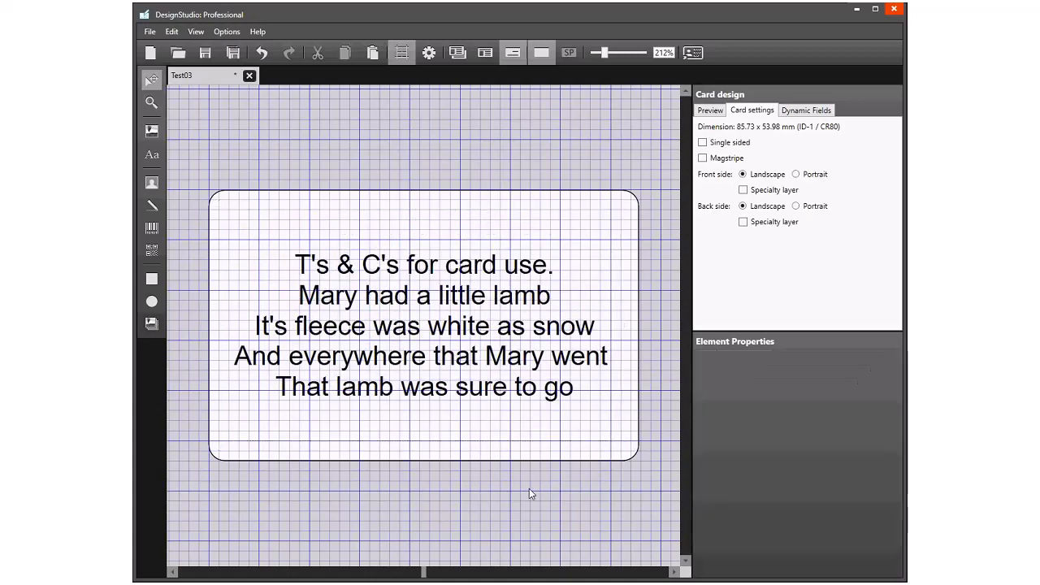
- Review the card's front and back together at 143% zoom, each side on its own, and both together again
click(458, 52)
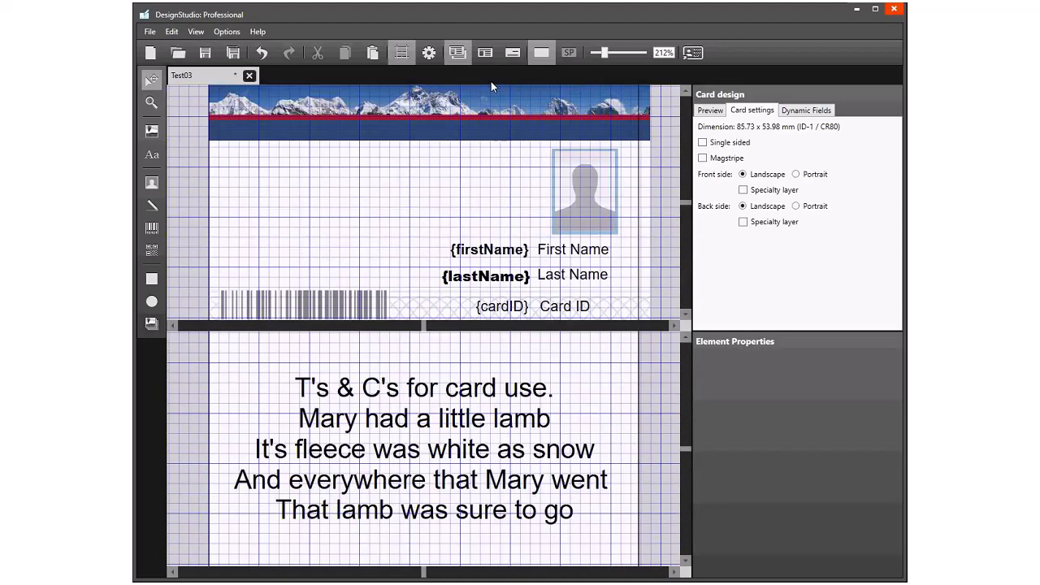
drag(606, 52, 601, 53)
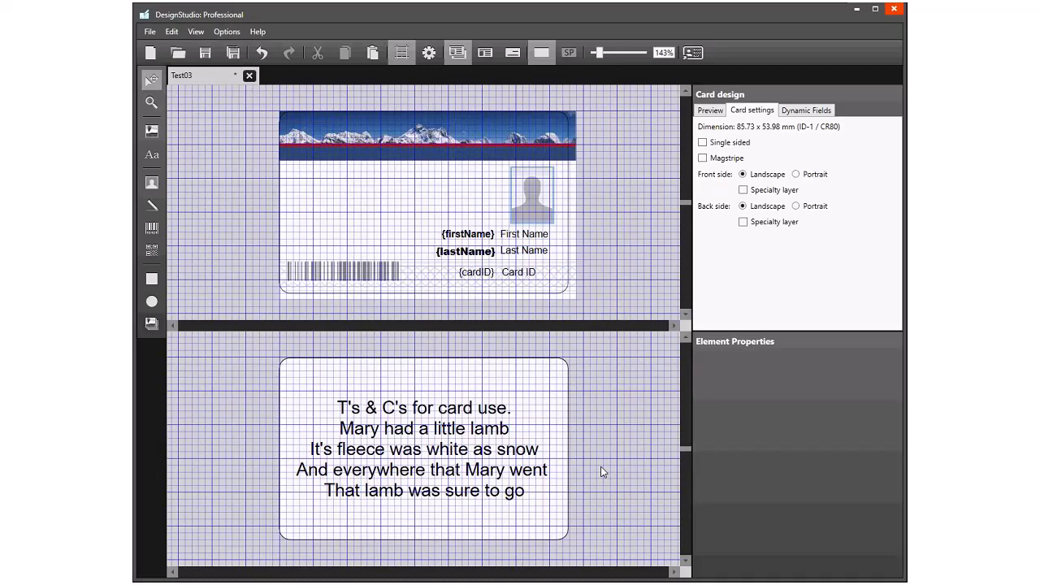
click(485, 54)
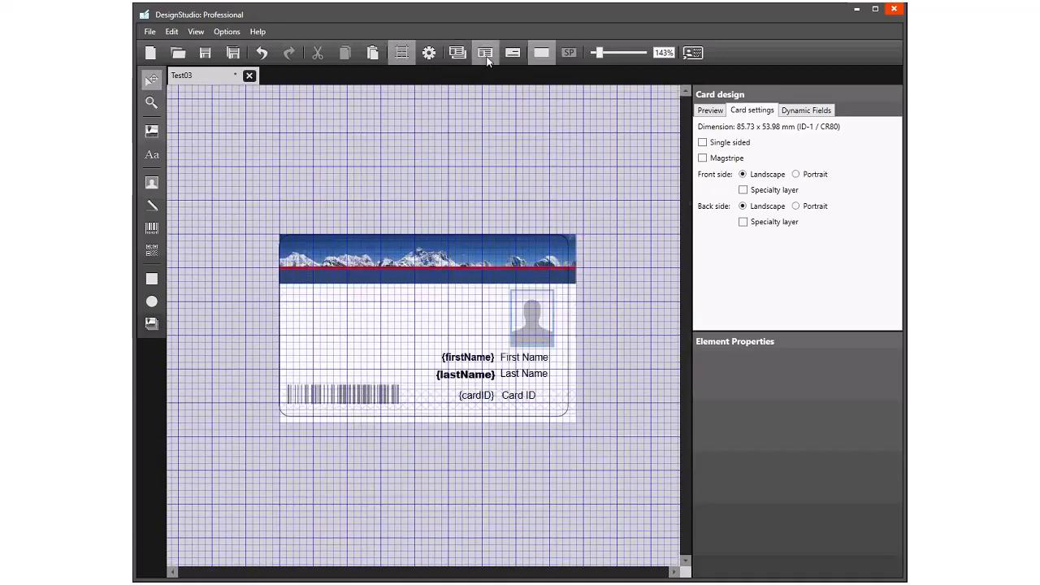
click(513, 54)
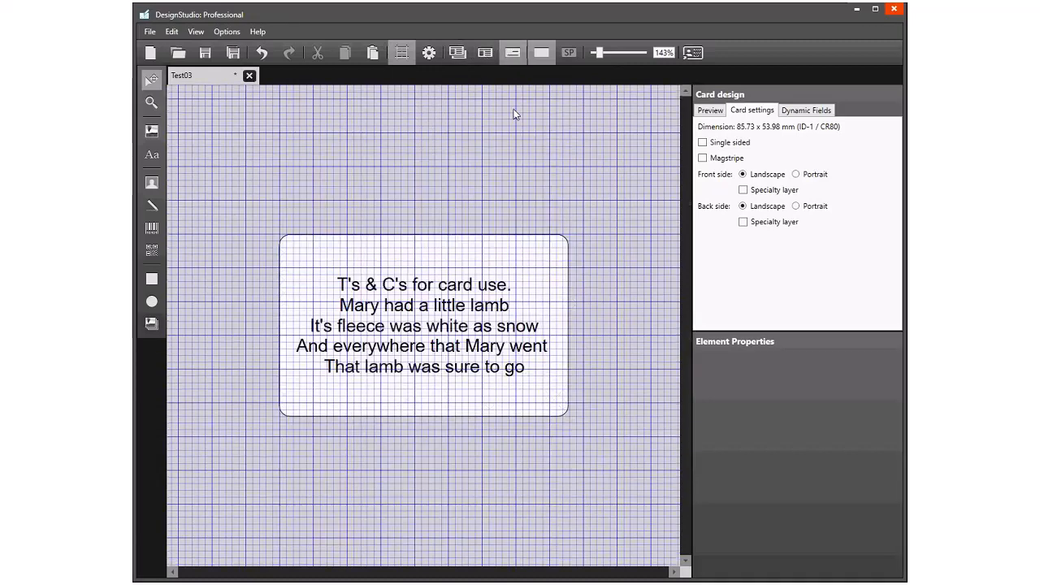
click(462, 53)
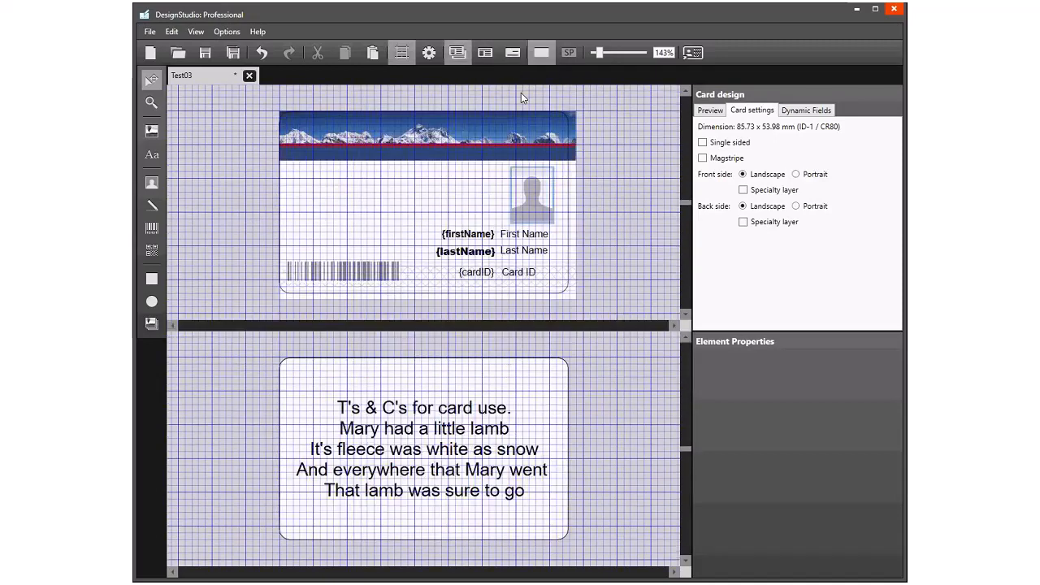
- Examine the print dialog's photo, dynamic field and copies settings for the card, and close it without printing
click(151, 32)
click(179, 174)
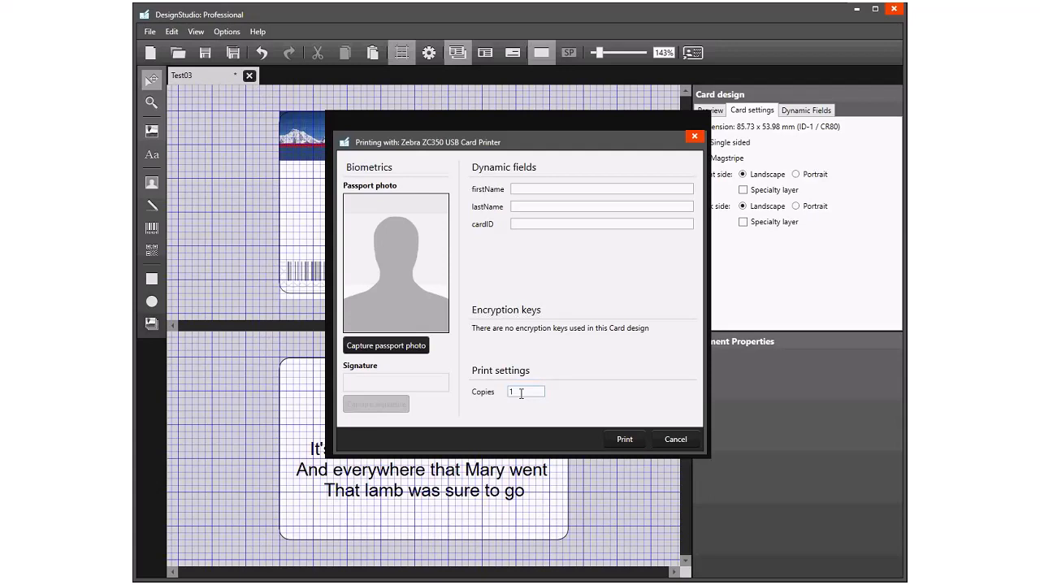
click(668, 439)
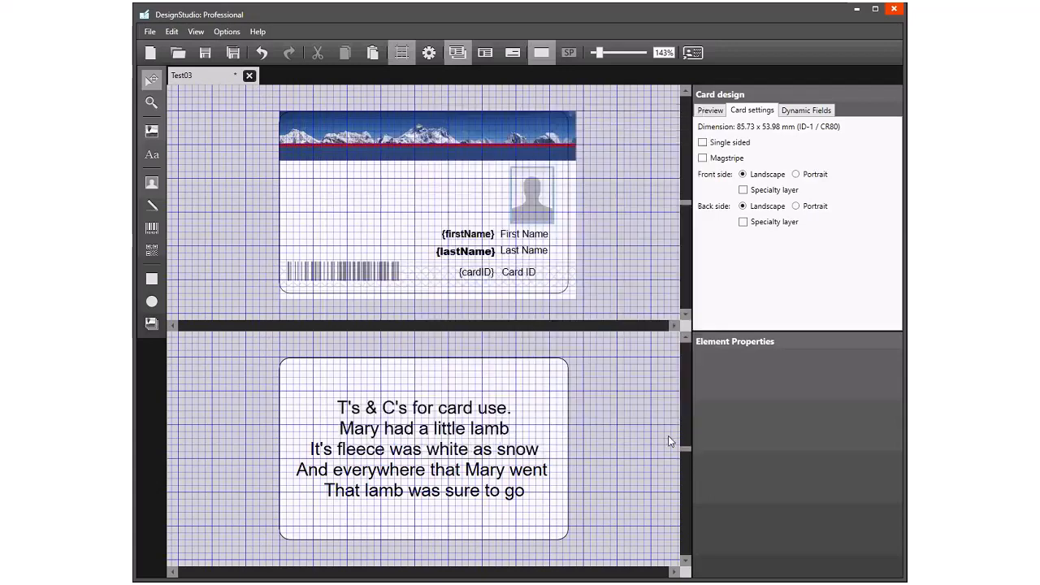
- Save the Test03 card design
click(203, 55)
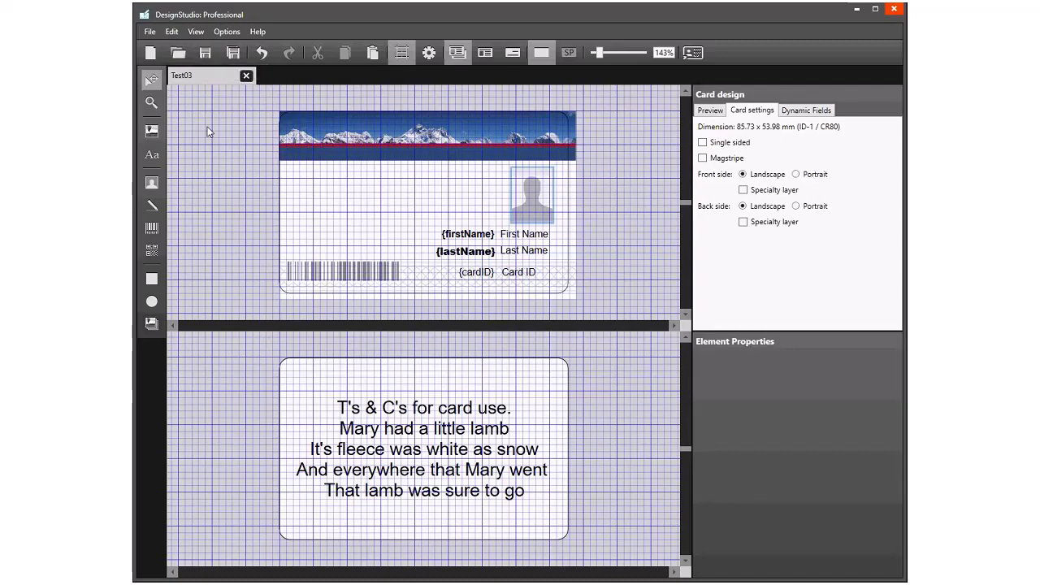